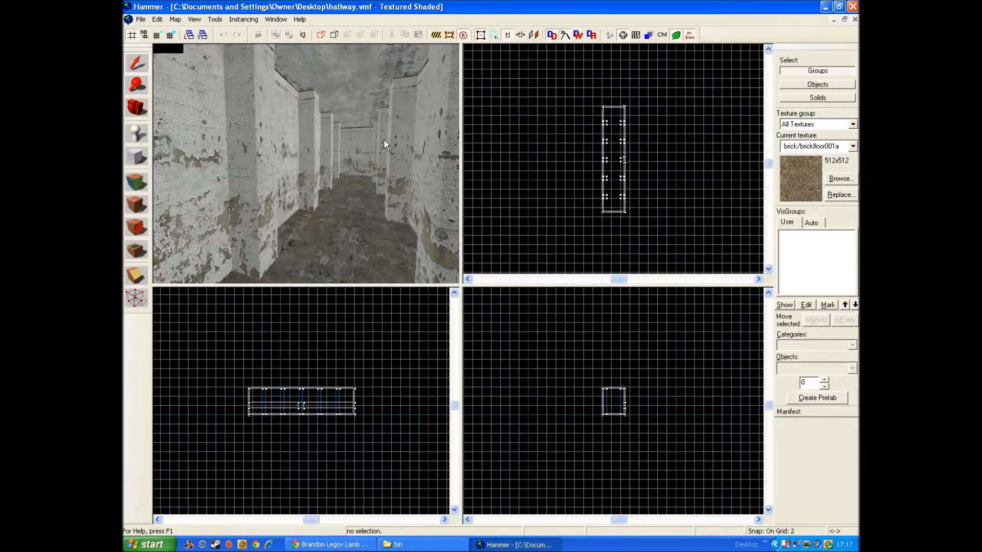
key(Right)
key(Down)
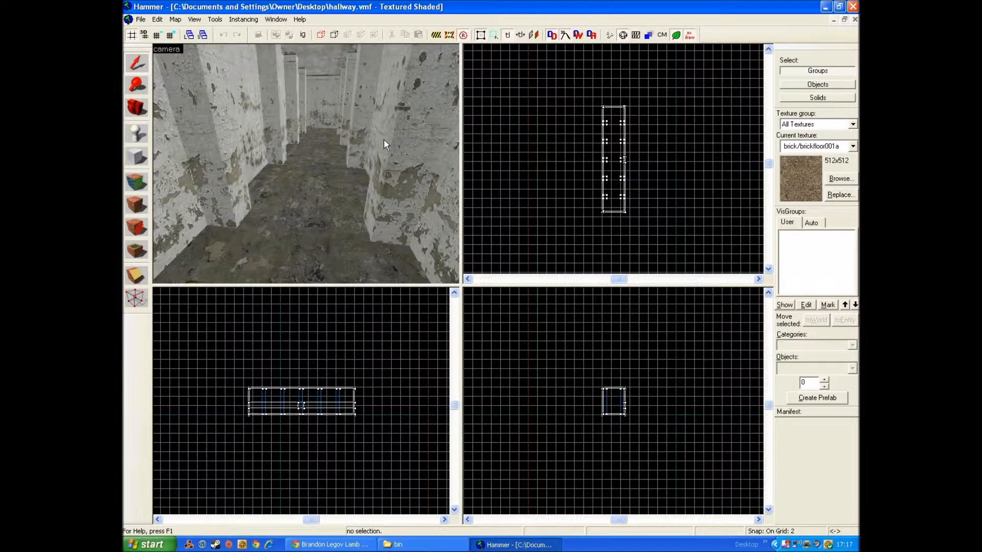
key(Up)
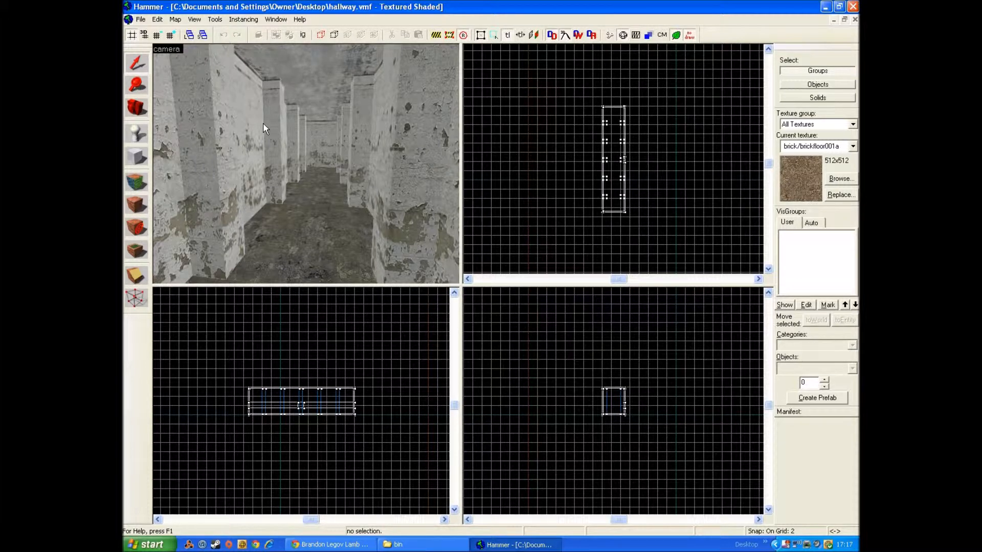
Start a new block primitive and choose the tools/toolsnodraw texture for it, filtering the textures by "nod"
click(137, 157)
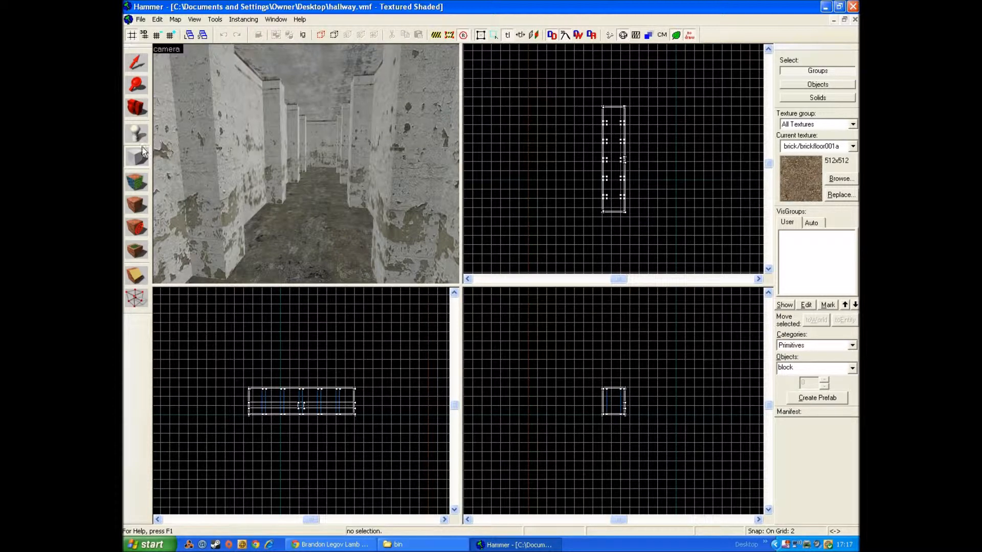
click(839, 179)
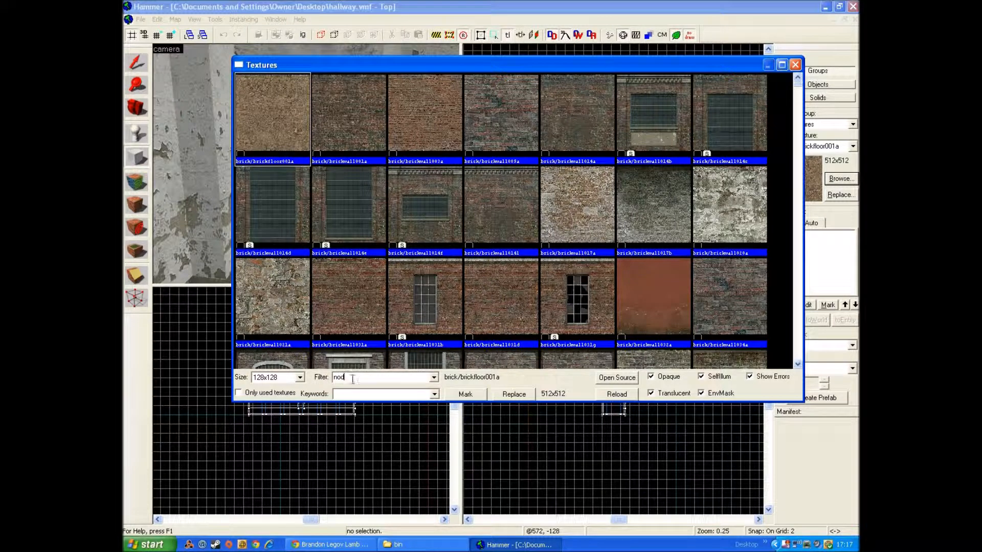
double_click(279, 123)
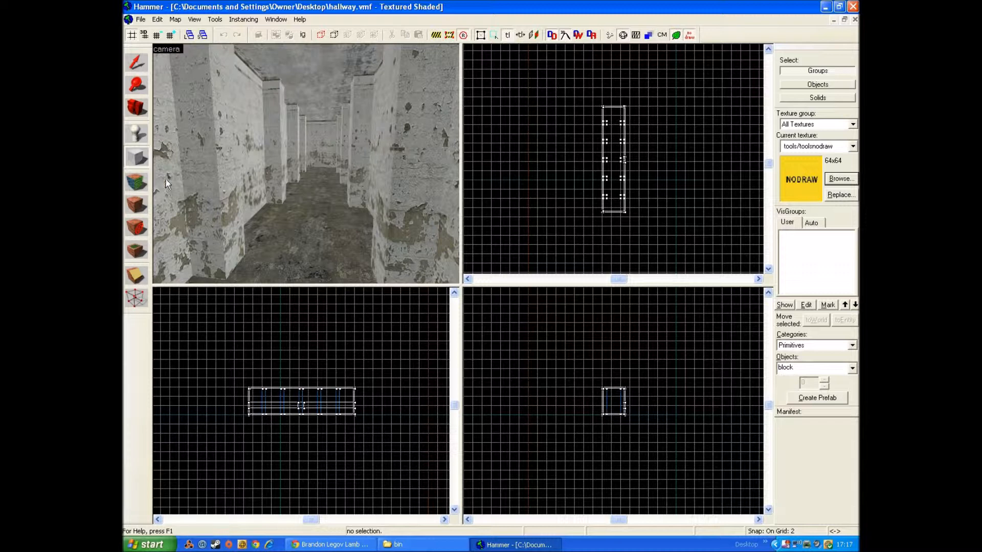
Set the grid snap to 8 and create a 16 × 96 × 32 unit block on the floor along the wall between the end wall and first pillar
scroll(654, 123, up, 6)
key(Up)
key(bracketright)
key(bracketright)
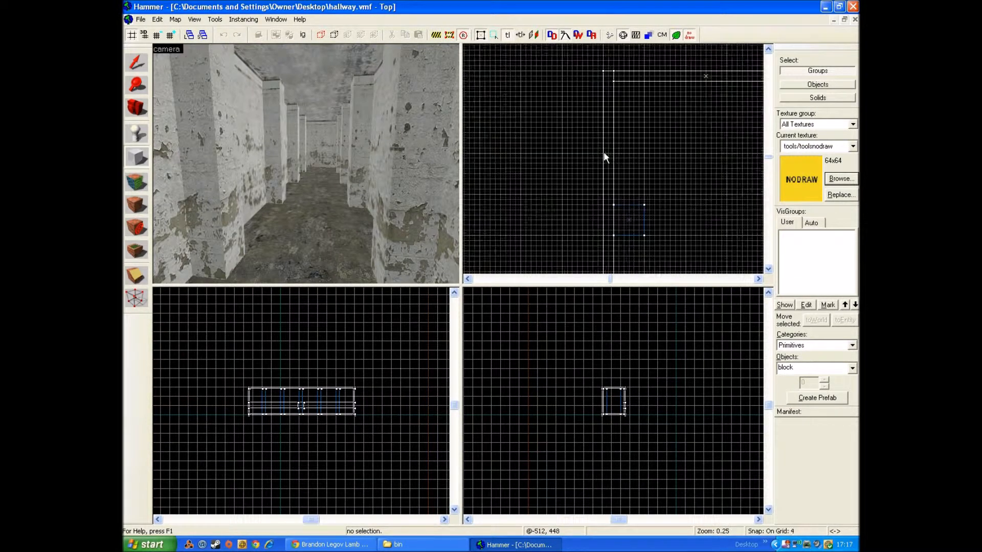
drag(634, 202, 612, 79)
scroll(591, 379, up, 10)
scroll(580, 412, up, 2)
drag(549, 378, 551, 414)
drag(556, 481, 554, 470)
key(Return)
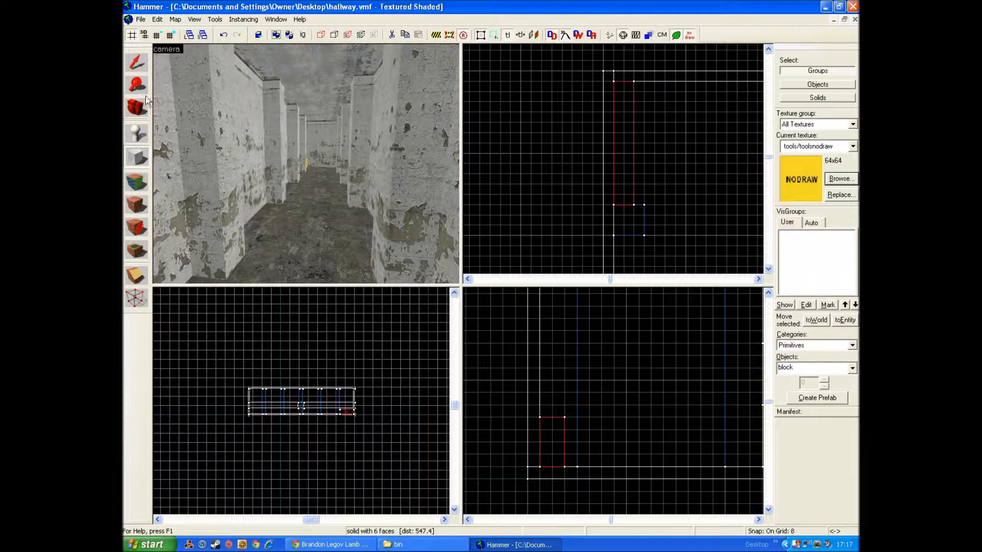
Lower the block's outer top edge by 16 units through vertex editing so that its top slopes away from the wall
click(139, 68)
scroll(293, 140, up, 2)
scroll(292, 140, up, 5)
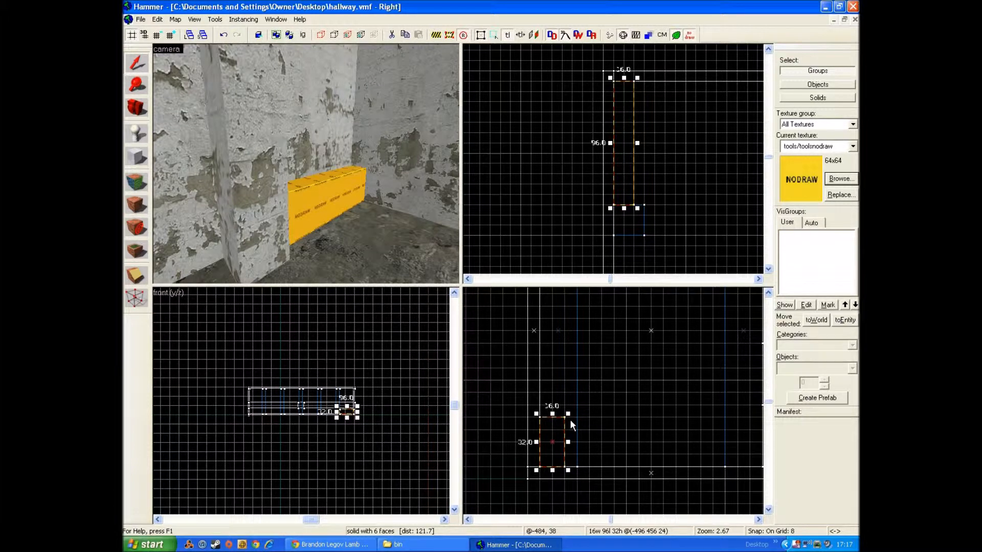
key(shift+v)
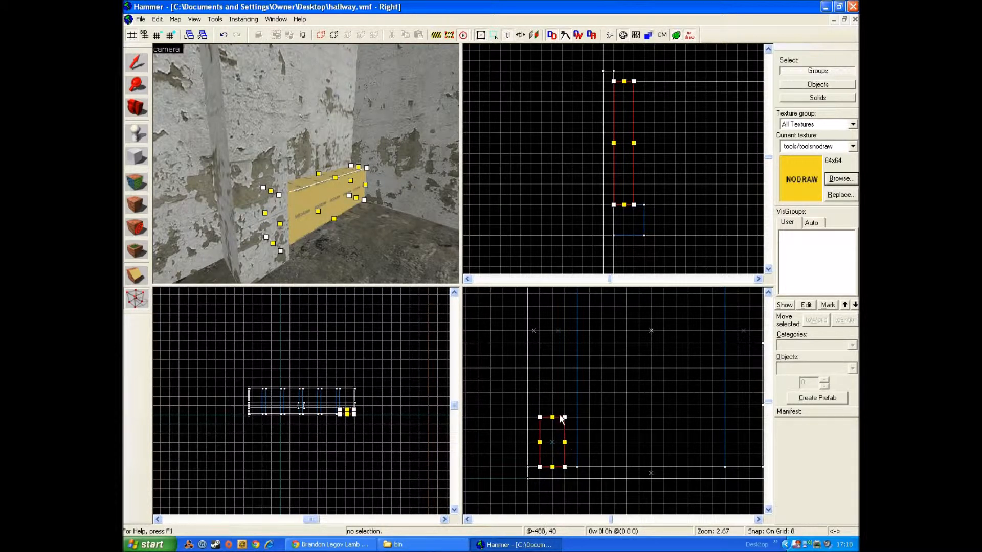
drag(565, 419, 562, 438)
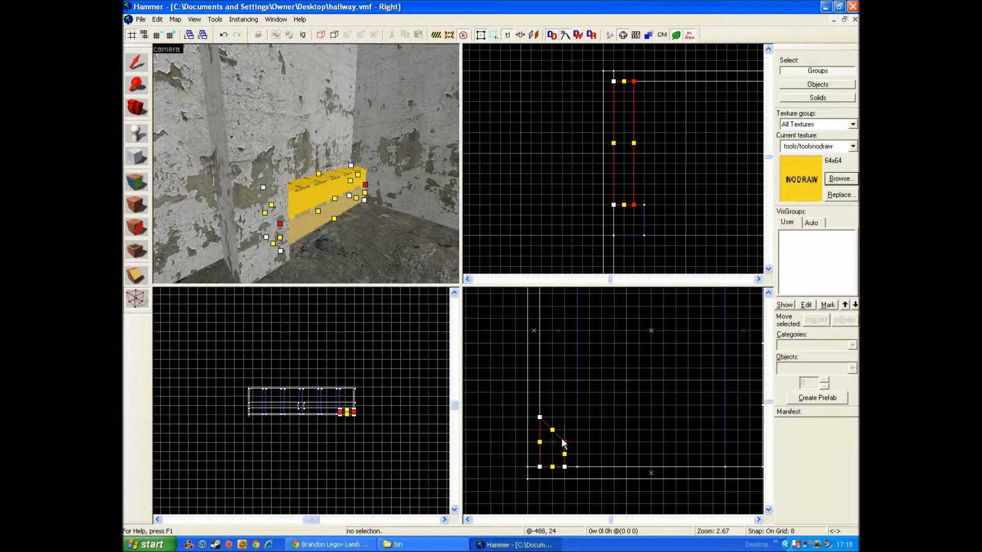
click(137, 64)
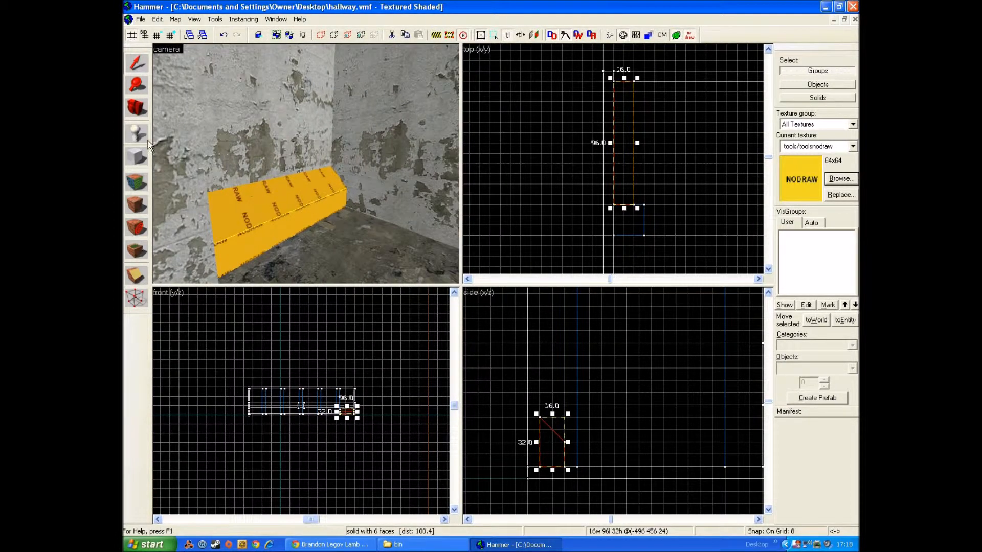
Pick up concrete/concretewall047c from the pillar and apply it to the block's sloped and front faces
click(136, 183)
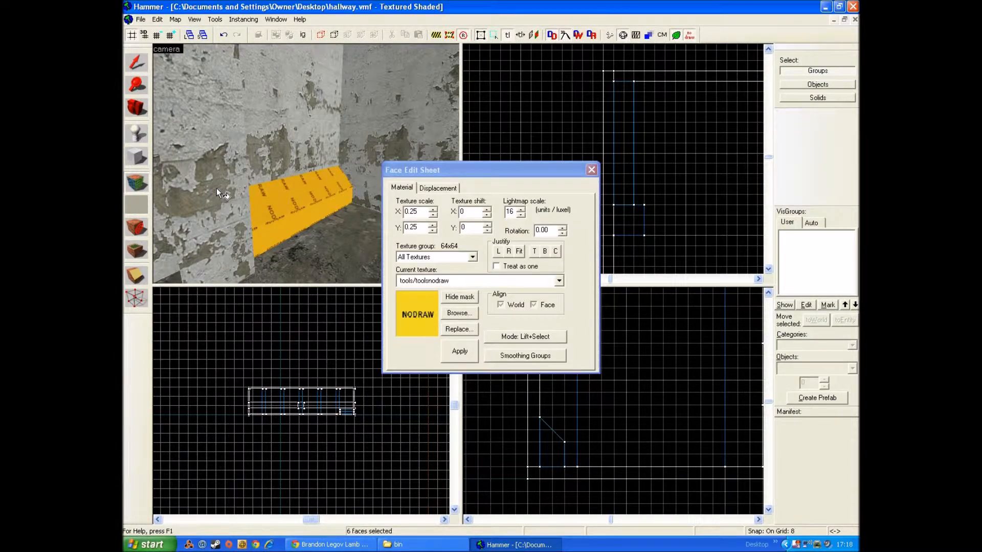
click(217, 189)
drag(439, 171, 541, 171)
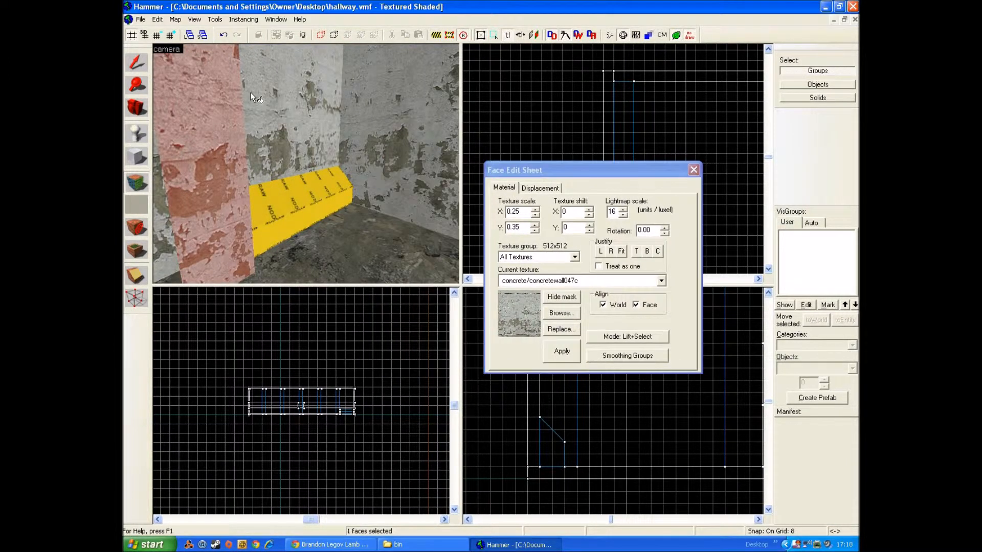
right_click(300, 195)
right_click(293, 208)
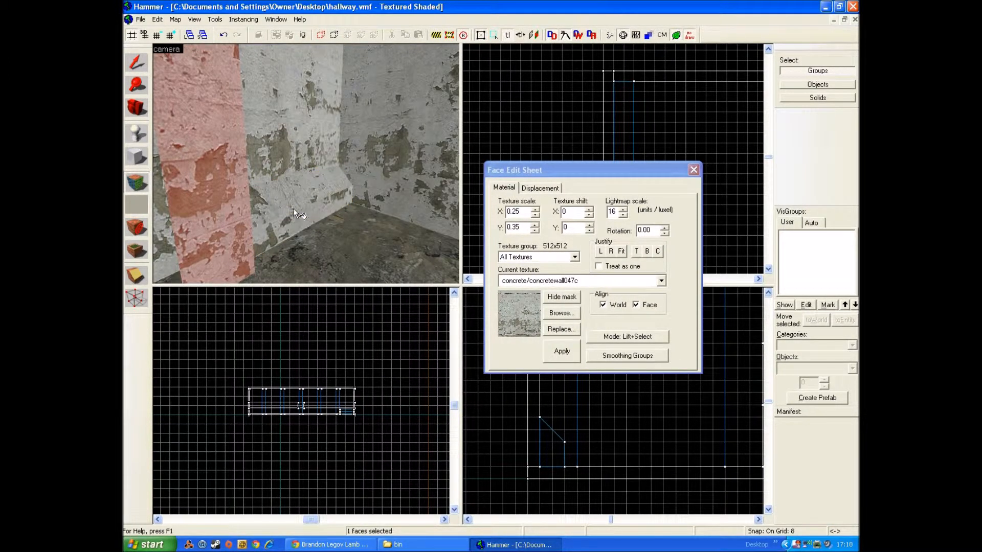
Rotate the texture on the block's sloped face to 90 degrees and close the face editor
key(Left)
key(d)
click(298, 207)
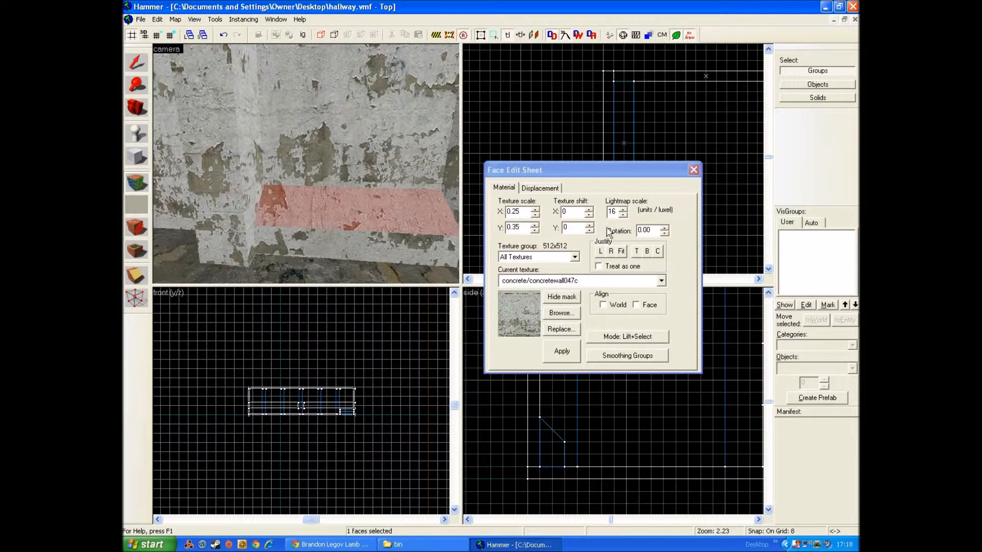
double_click(646, 230)
text(-1)
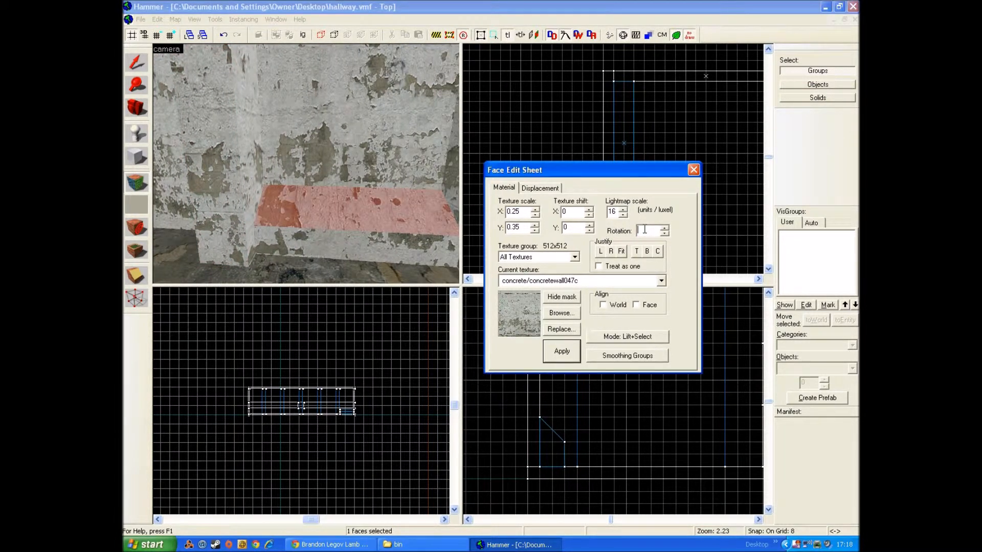
key(Return)
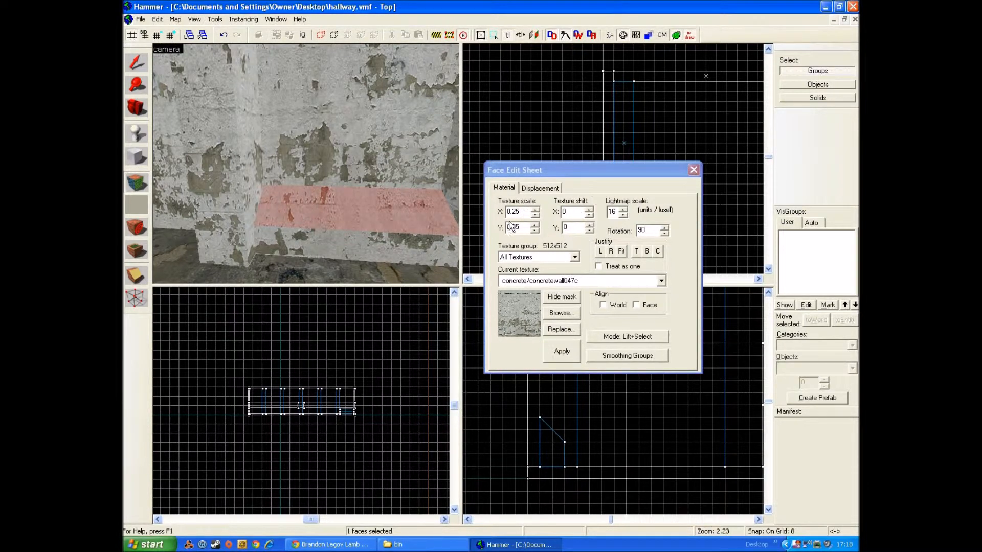
click(693, 170)
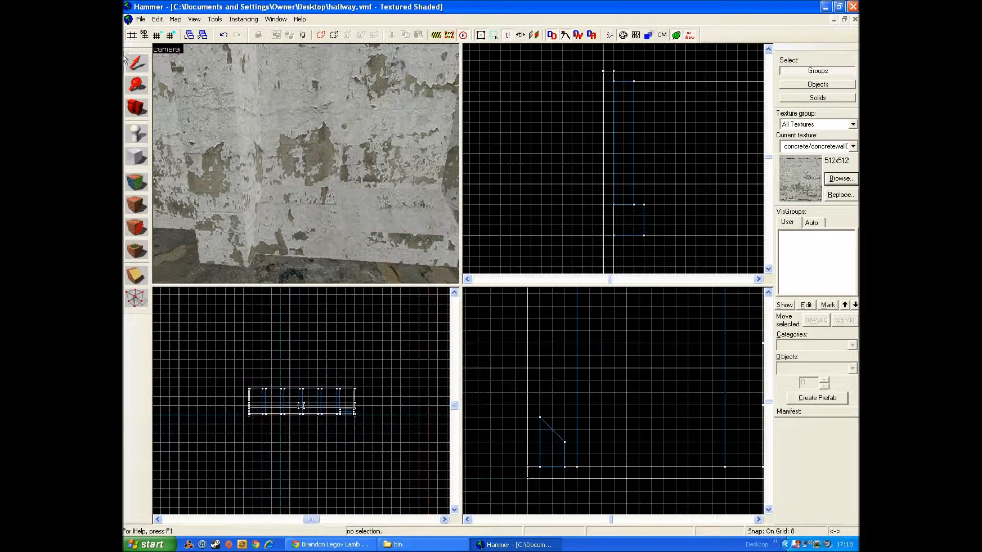
Copy the sloped block into the other pillar gaps along the same wall and shorten the last copy to 88 units, ending at the end wall
click(344, 221)
scroll(657, 183, down, 2)
mouse_move(636, 164)
mouse_down()
mouse_move(708, 456)
mouse_move(657, 215)
mouse_move(632, 194)
mouse_move(635, 181)
mouse_up()
drag(635, 218, 636, 223)
mouse_move(632, 165)
mouse_down()
mouse_move(688, 399)
mouse_move(625, 186)
mouse_move(764, 395)
mouse_move(549, 219)
mouse_move(615, 432)
mouse_move(600, 425)
mouse_move(548, 197)
mouse_move(581, 450)
mouse_move(566, 454)
mouse_move(554, 147)
mouse_up()
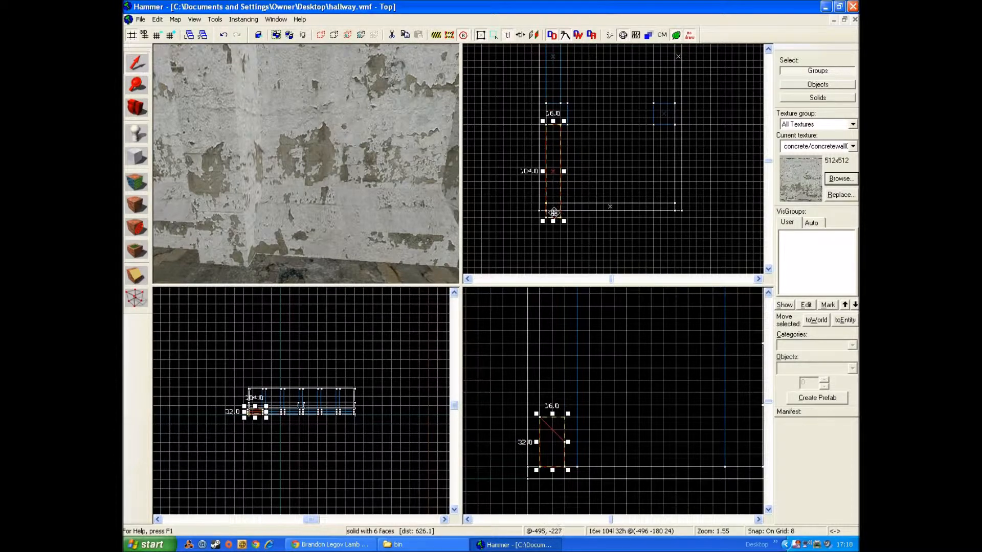
drag(554, 221, 554, 207)
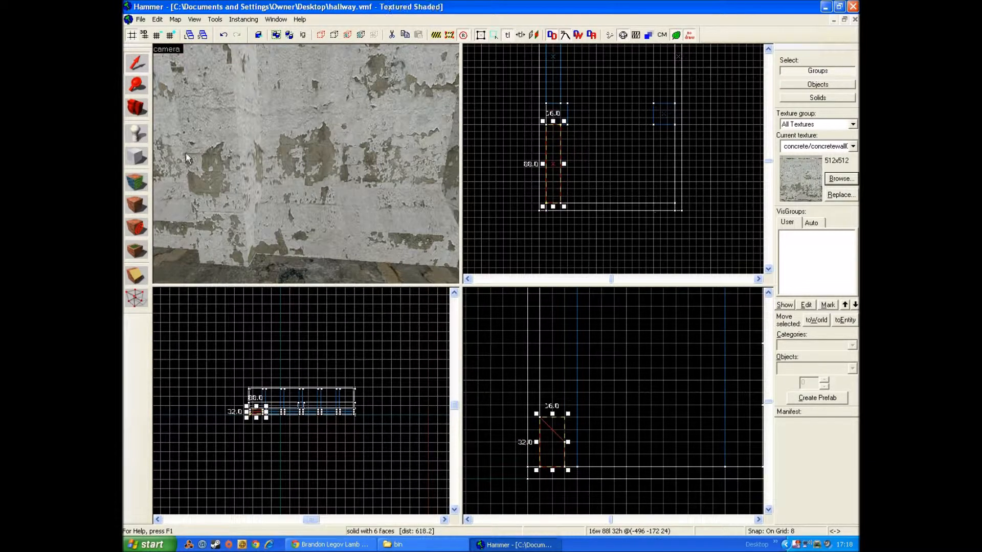
key(s)
key(Left)
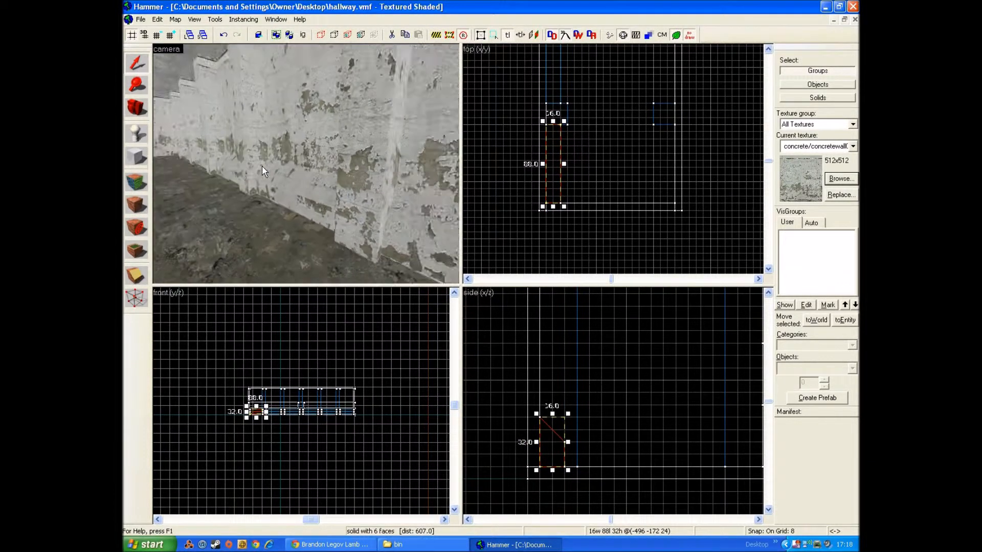
key(Left)
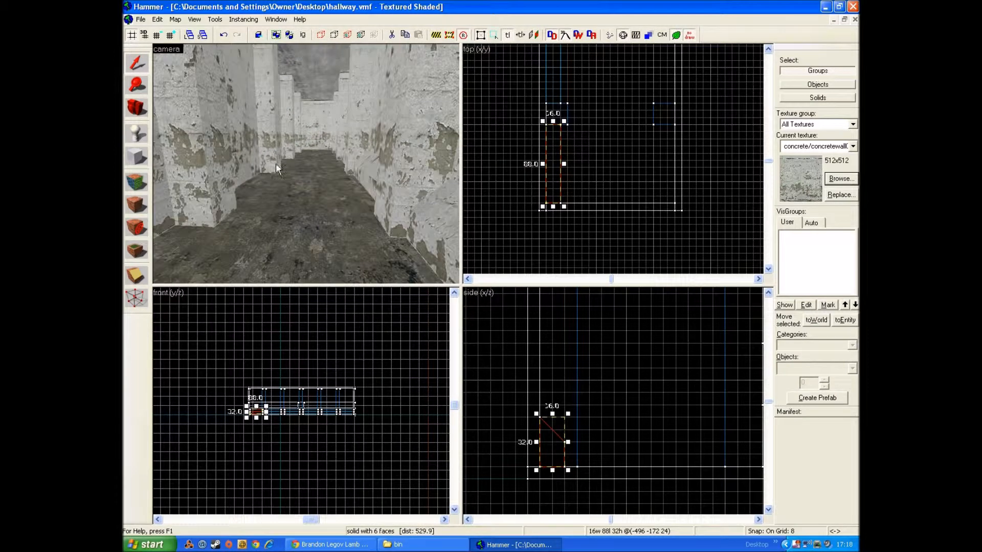
click(678, 236)
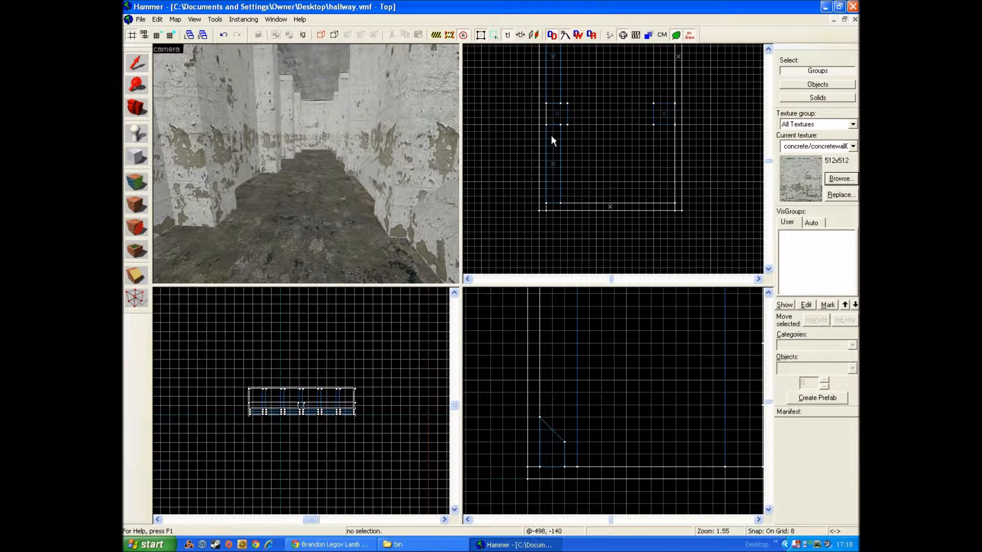
Choose the metal/metalwall030a texture for a new block, filtering the textures by "metalwall030a"
click(133, 151)
click(837, 180)
key(BackSpace)
text(meatlwall)
text(030a)
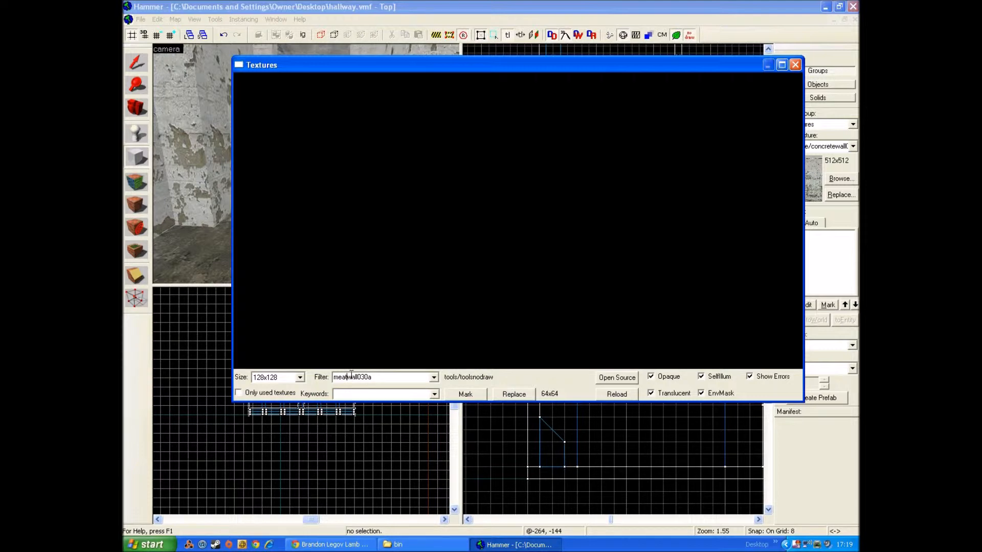
text(tal)
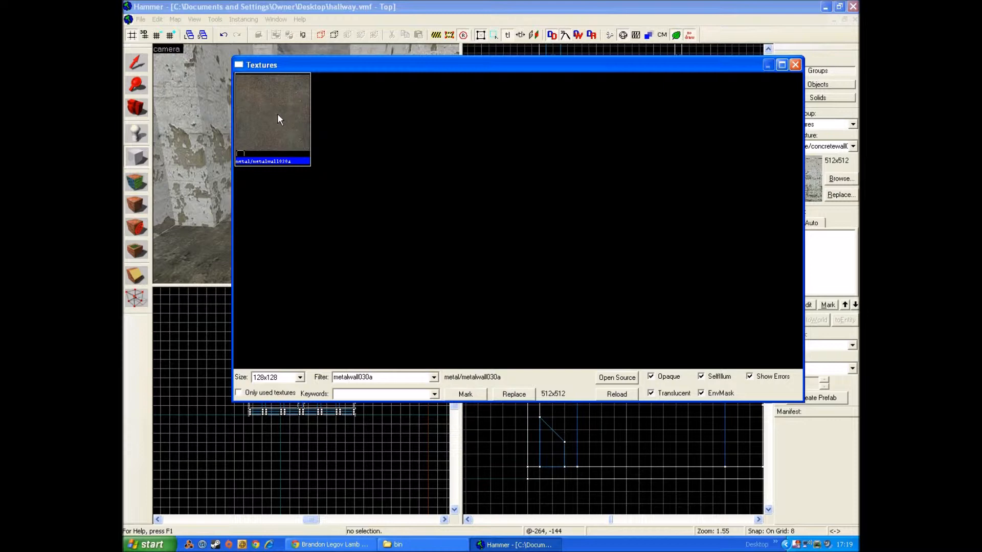
double_click(277, 114)
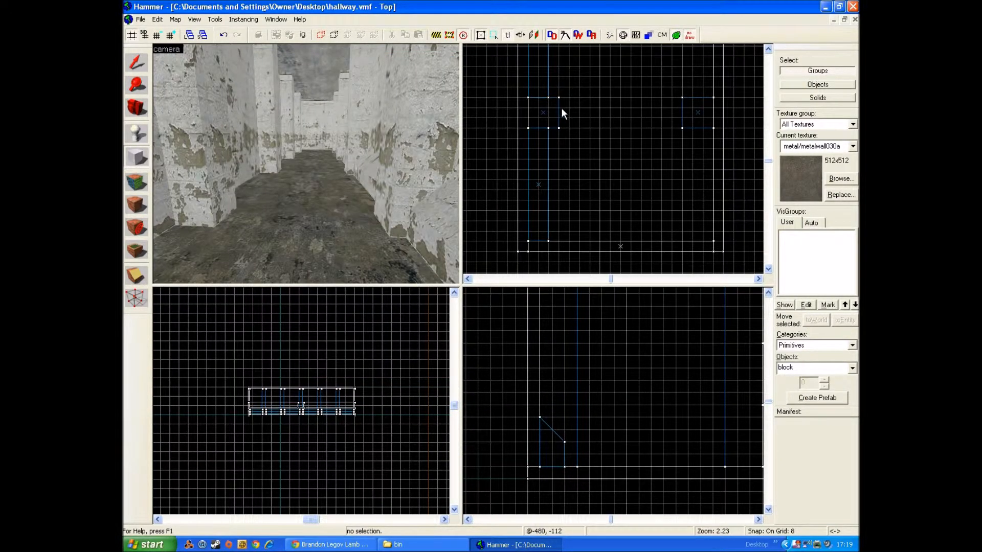
Create a 96 × 8 × 8 unit metal beam below the ceiling, spanning the two opposite pillars nearest the end wall
drag(560, 107, 686, 120)
scroll(660, 321, down, 3)
drag(657, 437, 662, 376)
key(Return)
key(z)
key(w)
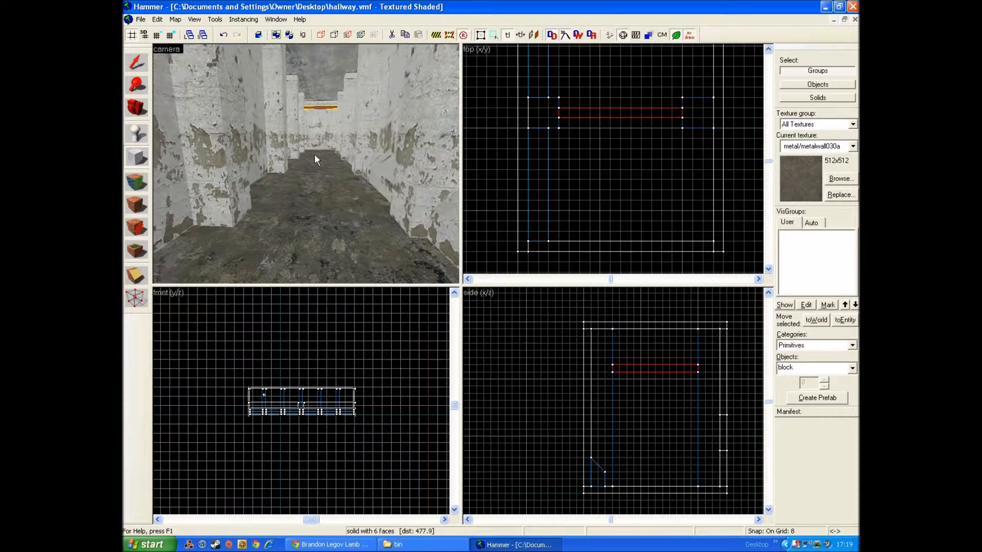
key(w)
key(s)
key(z)
key(shift+s)
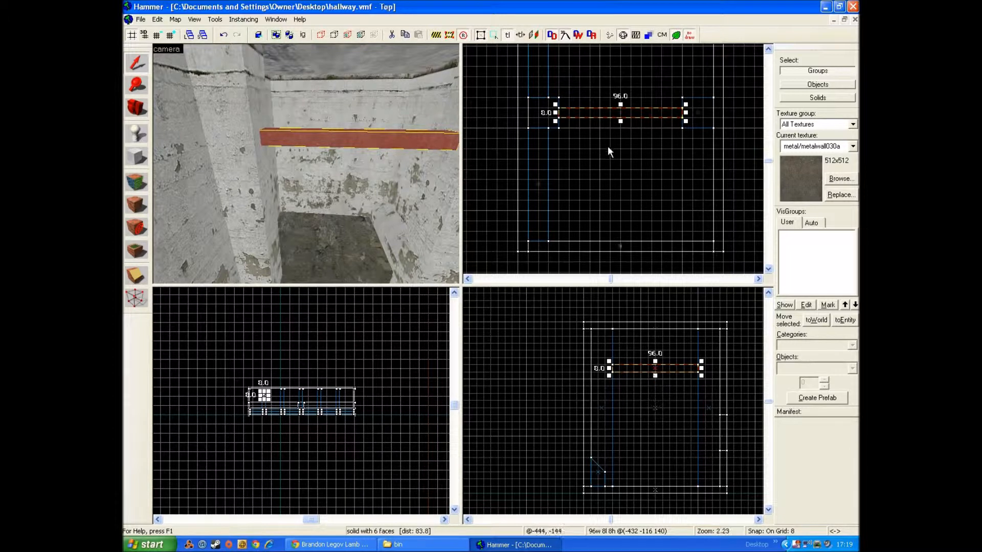
Copy the crossbeam to the other pillar pairs along the hallway, plus one extra copy in the far end section
scroll(631, 105, down, 2)
shift+drag(631, 109, 629, 188)
click(640, 145)
click(624, 140)
scroll(643, 213, up, 2)
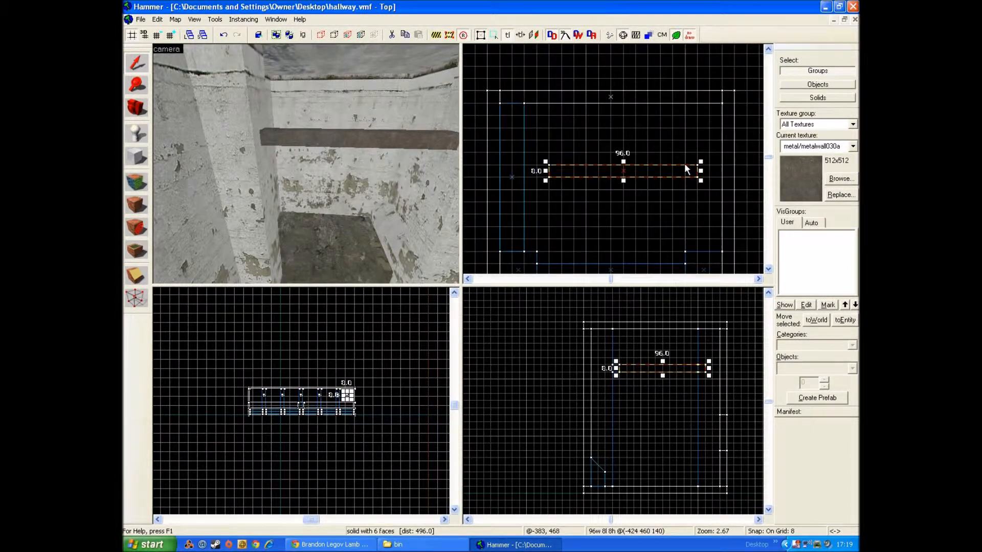
Turn the extra beam in the end section lengthwise and place it against the wall with the sloped blocks
drag(693, 185, 579, 256)
drag(567, 202, 538, 148)
drag(539, 204, 538, 245)
Copy the lengthwise beam into the remaining pillar gaps along that wall and shorten the last copy to meet the end wall
mouse_move(539, 180)
shift+mouse_down()
mouse_move(692, 179)
mouse_move(568, 503)
mouse_move(547, 448)
mouse_move(537, 213)
mouse_move(520, 545)
mouse_move(541, 469)
mouse_move(555, 215)
mouse_move(539, 215)
mouse_move(546, 248)
mouse_move(532, 313)
mouse_move(536, 224)
mouse_move(544, 454)
mouse_move(534, 543)
mouse_move(521, 307)
mouse_move(538, 234)
shift+mouse_up()
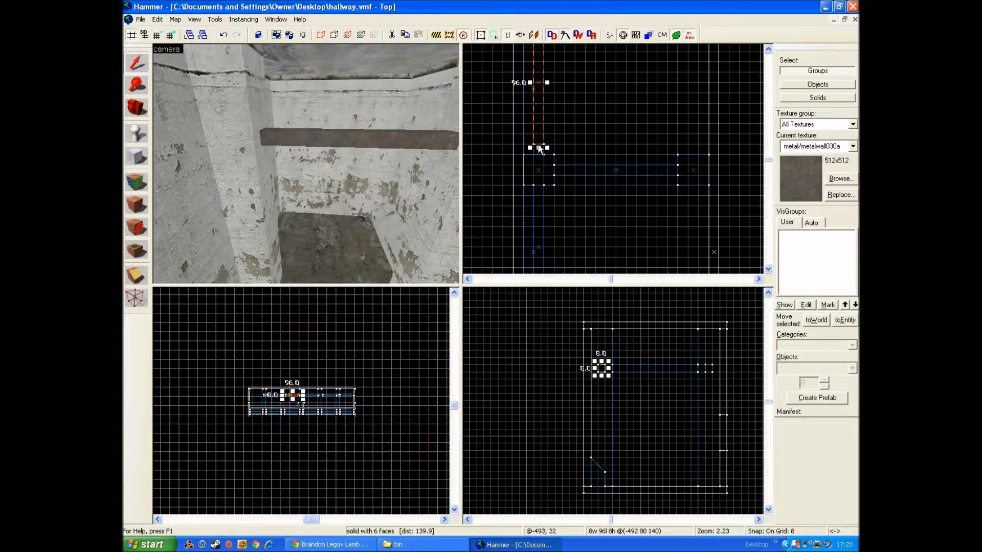
click(534, 145)
drag(538, 81, 538, 157)
key(Return)
key(Down)
key(Down)
key(Down)
click(538, 76)
drag(538, 142, 539, 151)
drag(539, 85, 541, 192)
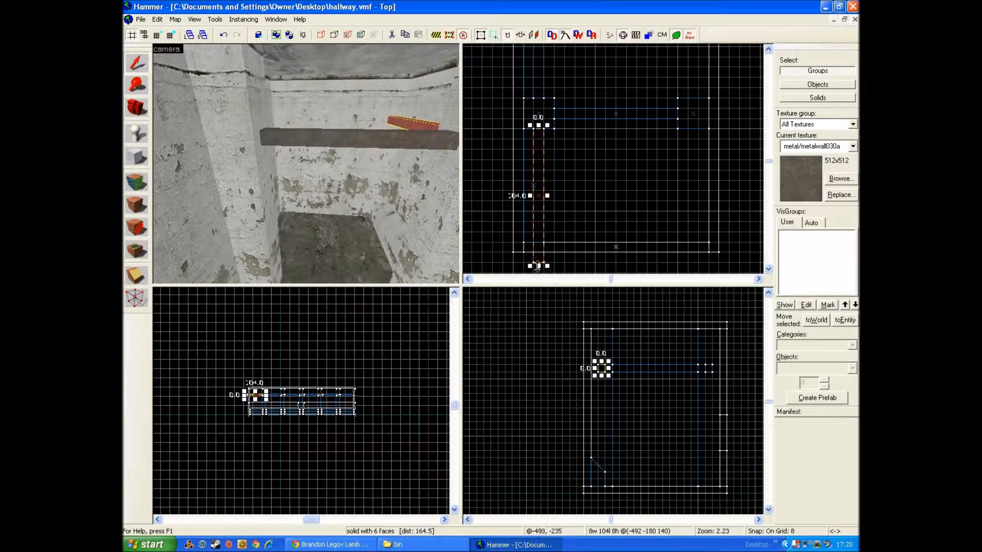
drag(537, 266, 543, 233)
Copy the lengthwise beam to the opposite wall, repeat it through the pillar gaps there, and delete the surplus copy
shift+drag(543, 242, 706, 225)
mouse_move(690, 178)
shift+mouse_down()
mouse_move(730, 30)
mouse_move(679, 118)
mouse_move(692, 128)
shift+mouse_up()
drag(693, 70, 694, 50)
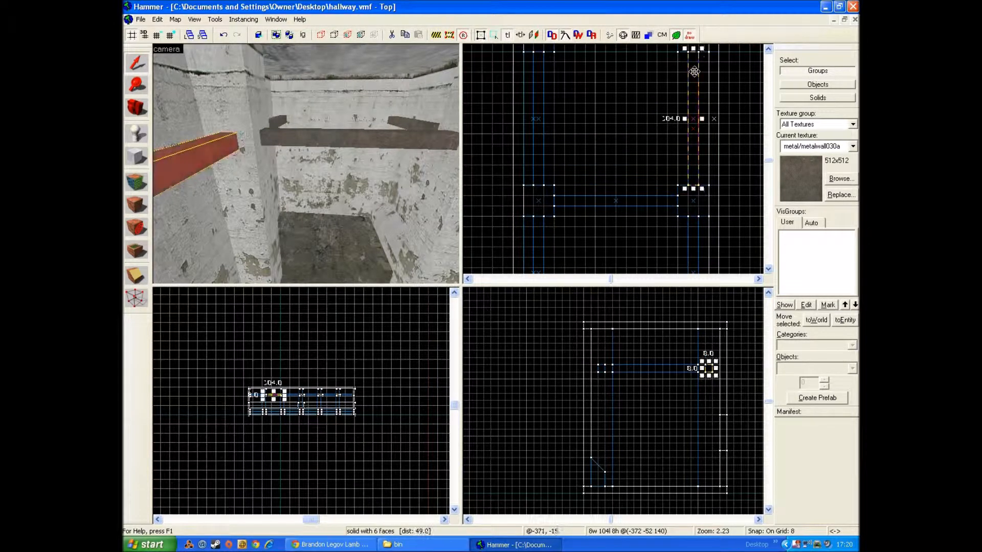
mouse_move(691, 112)
mouse_down()
mouse_move(697, 105)
mouse_move(701, 126)
mouse_move(735, 16)
mouse_move(673, 132)
mouse_move(695, 116)
mouse_move(705, 28)
mouse_move(696, 116)
mouse_up()
shift+drag(695, 116, 685, 66)
key(Delete)
Examine the metal beams along the hallway's walls and ceiling in the 3D view
key(s)
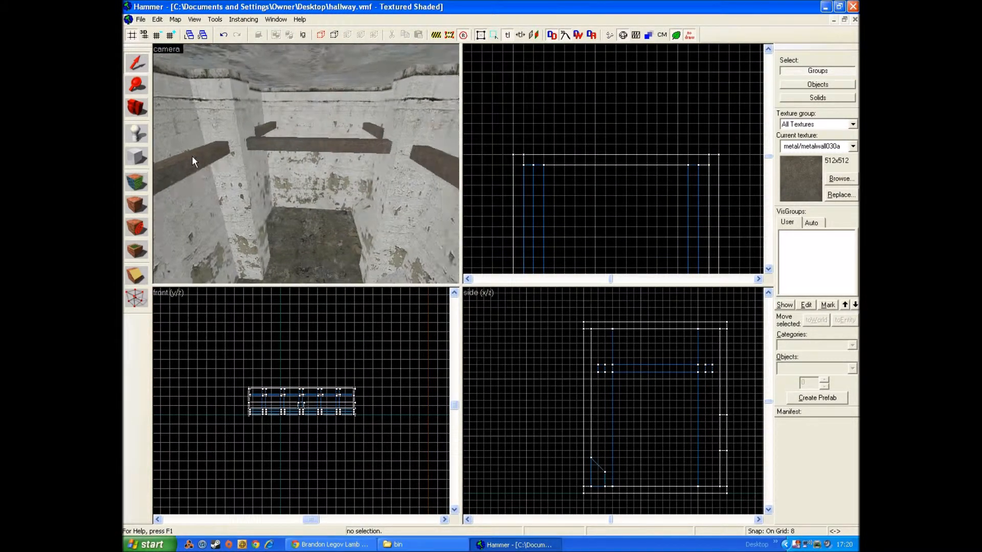
key(Left)
key(Left)
key(w)
key(Up)
key(Right)
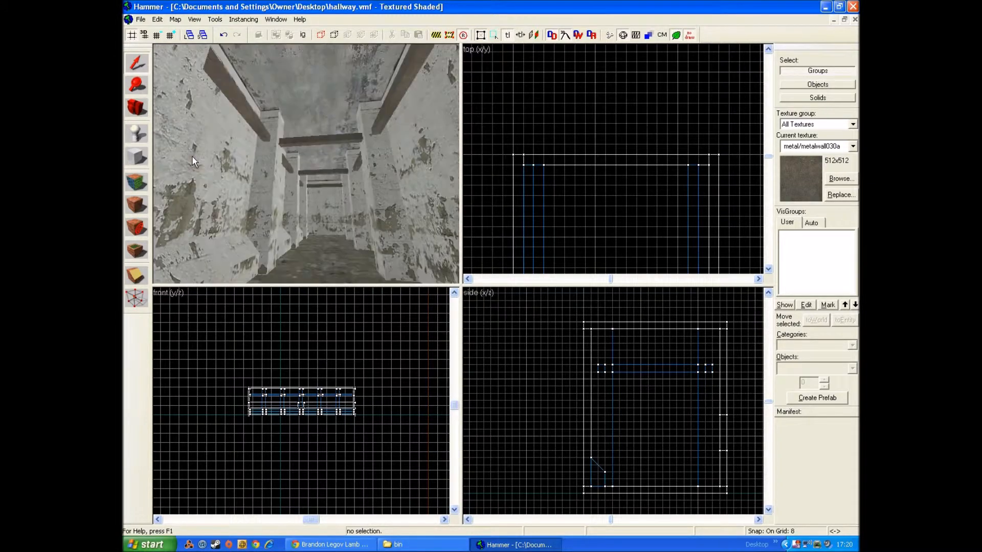
key(Right)
key(Left)
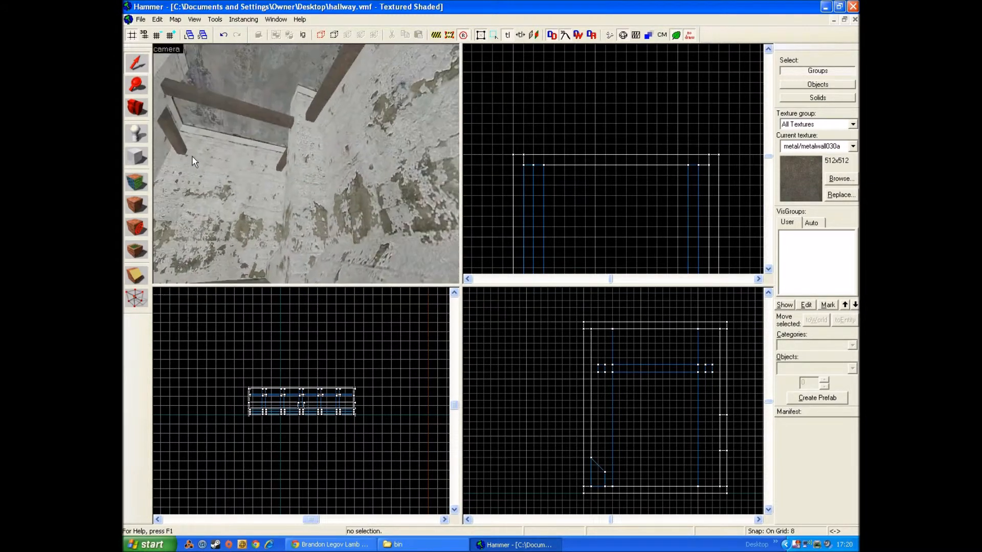
Examine the layout of pillars and beams along the hallway, including its end section, in the top view
scroll(663, 235, down, 3)
key(Down)
key(Down)
key(Down)
key(Down)
key(Down)
key(Down)
key(Down)
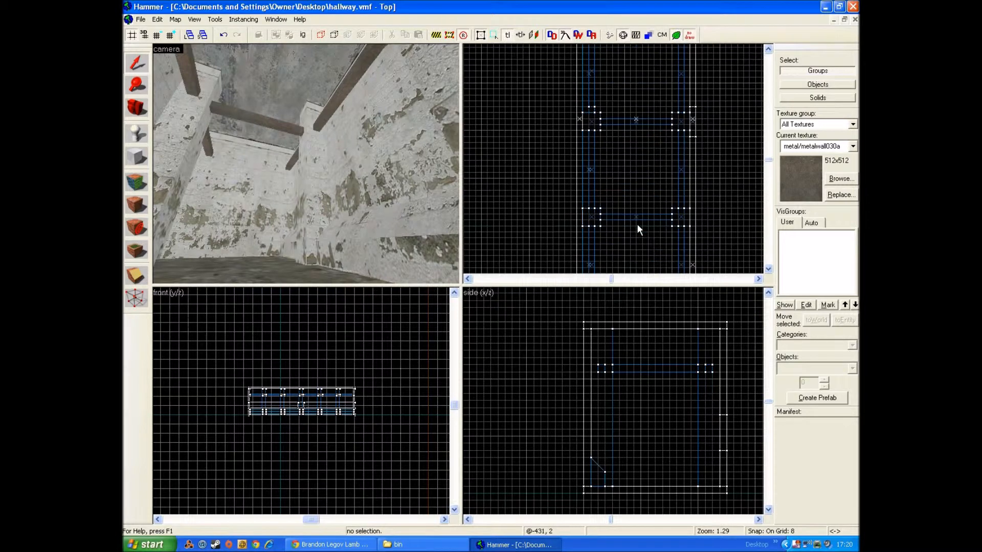
key(Right)
key(Right)
key(Down)
key(Down)
key(Left)
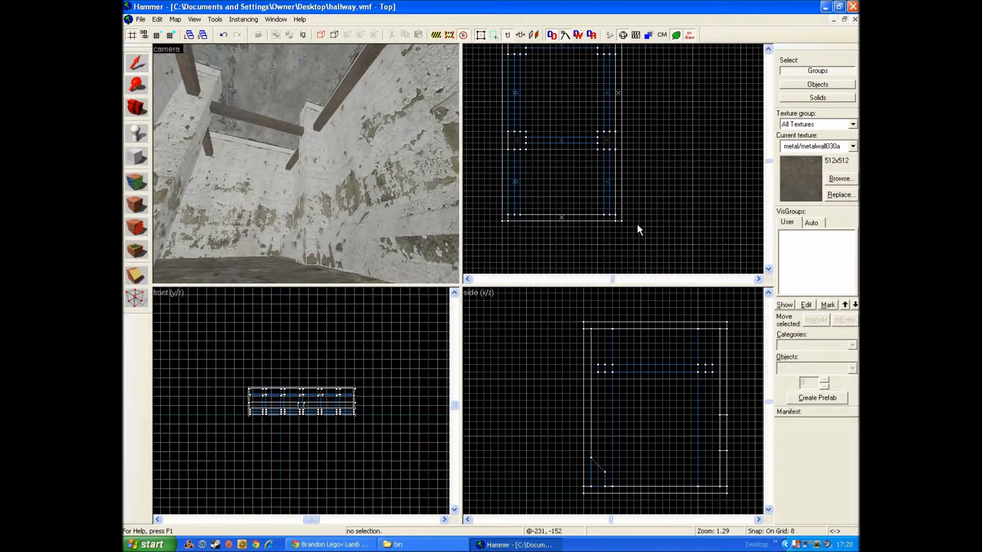
scroll(584, 119, down, 3)
key(Up)
key(Up)
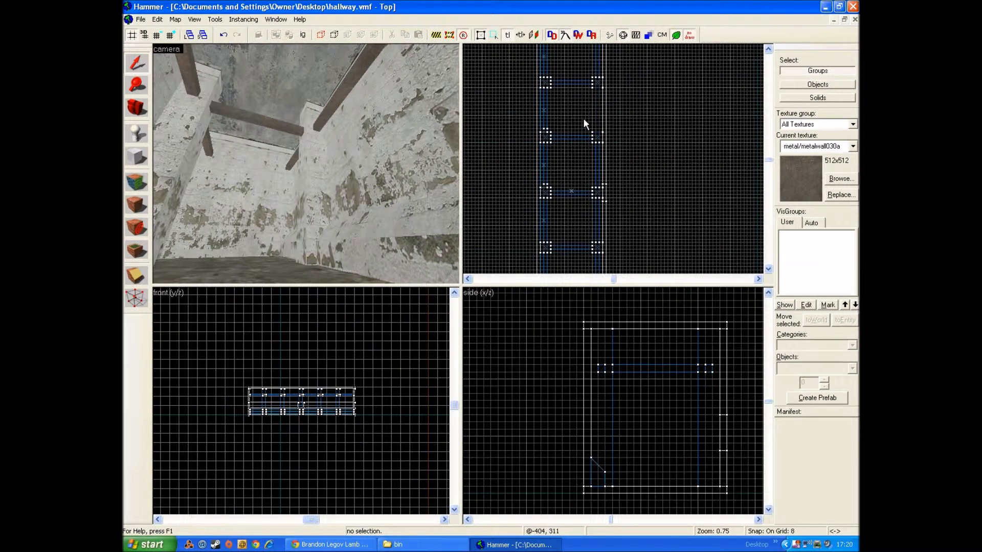
Widen the middle pillar in front of the wall opening in both directions along the wall opposite the sloped blocks
scroll(585, 205, up, 3)
scroll(601, 186, up, 2)
click(609, 185)
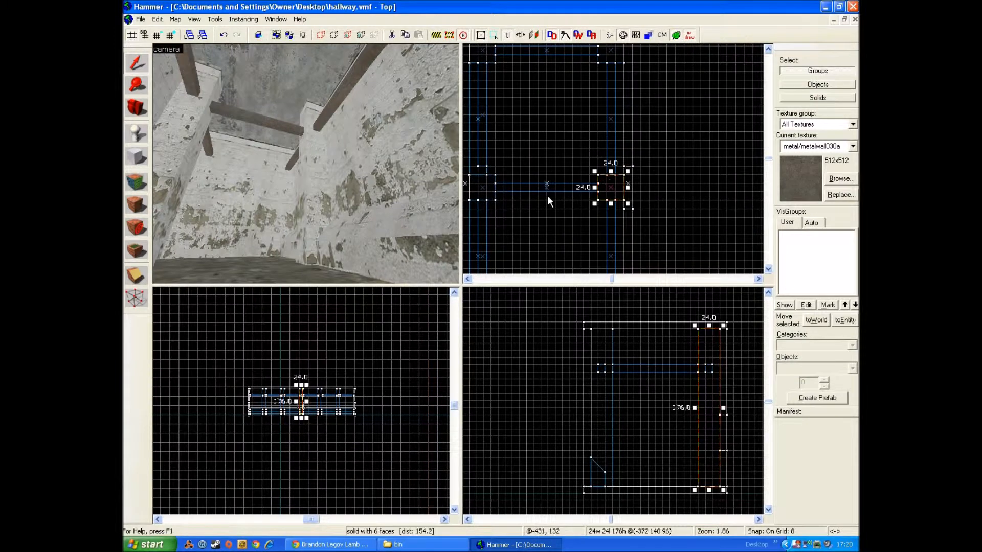
drag(610, 171, 610, 154)
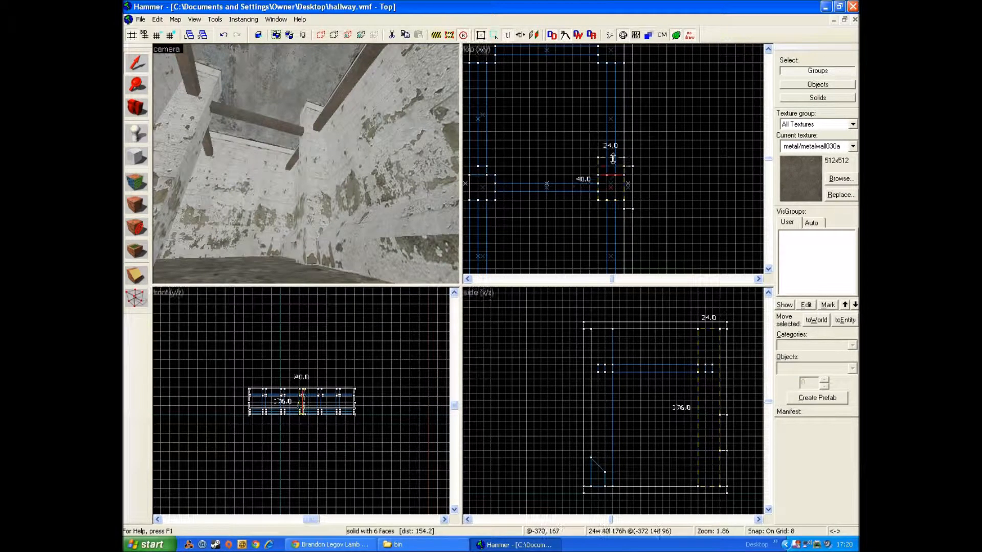
drag(612, 206, 612, 221)
Shorten the two lengthwise beams beside the widened pillar so that they end at its sides
click(610, 112)
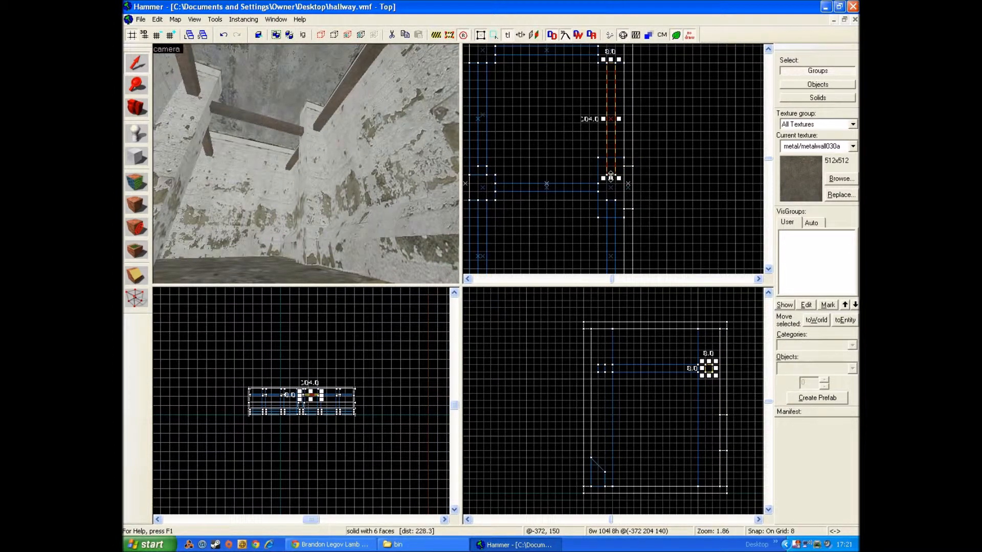
drag(614, 65, 614, 203)
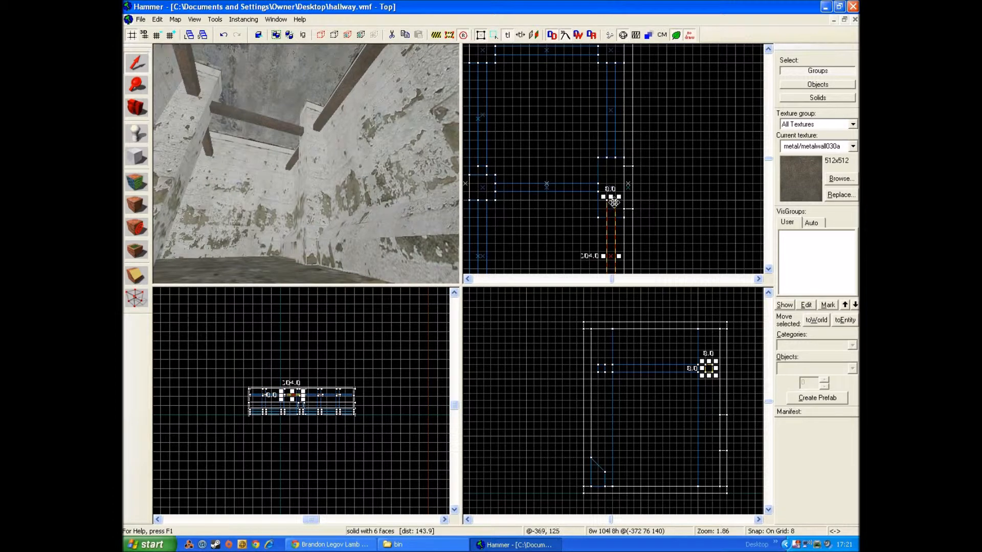
click(659, 208)
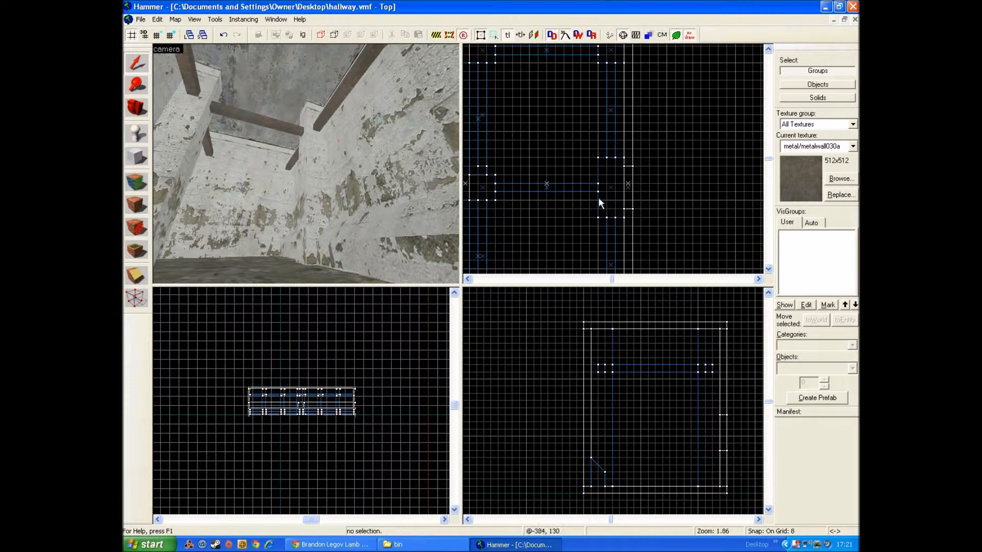
Place an info_player_start entity on the hallway floor near the widened pillar and select it
drag(372, 148, 372, 146)
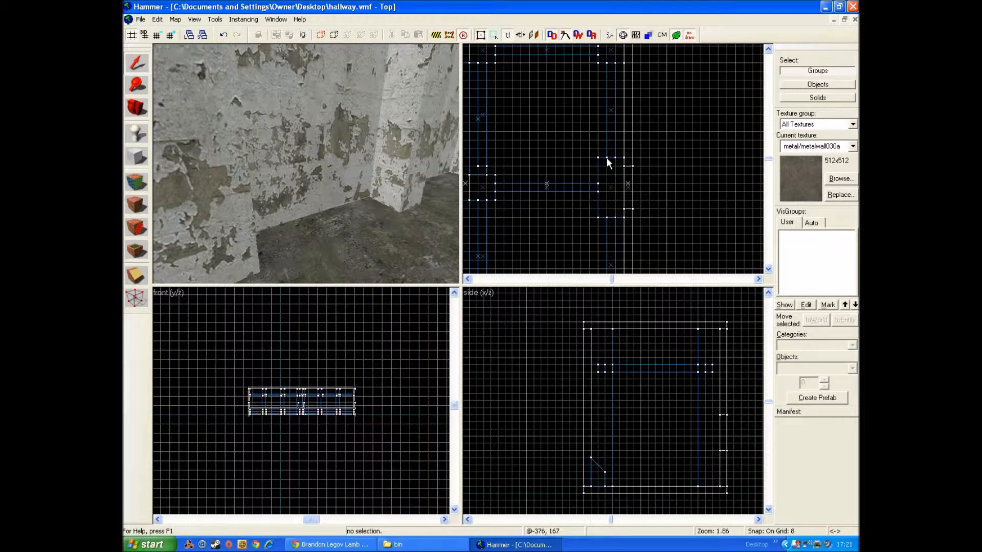
scroll(634, 179, up, 3)
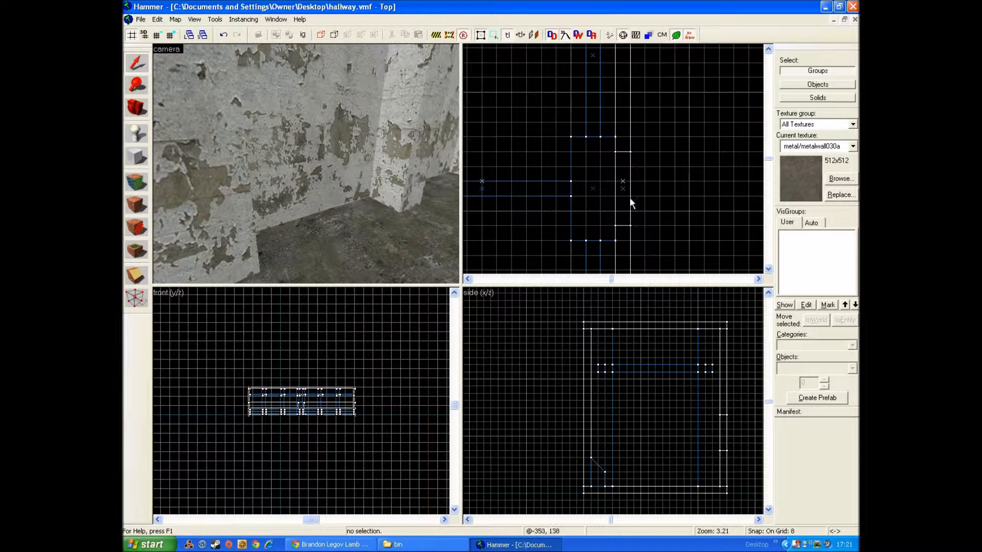
scroll(646, 190, down, 2)
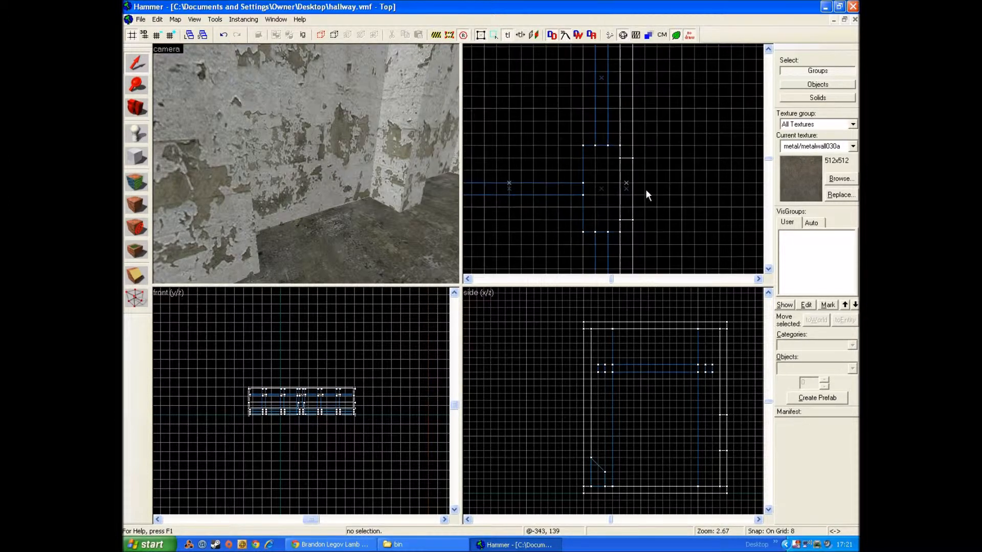
click(135, 134)
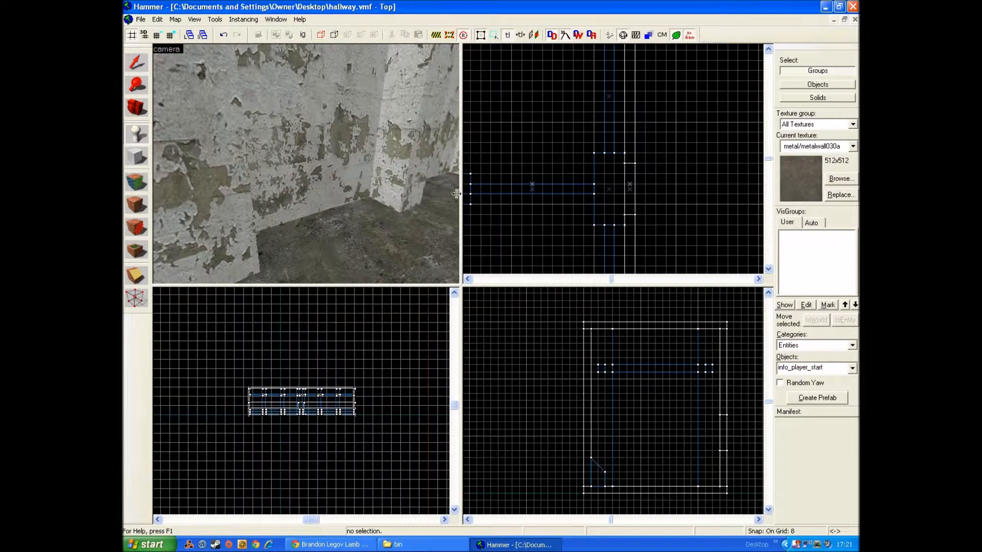
drag(323, 193, 324, 190)
click(303, 227)
click(136, 57)
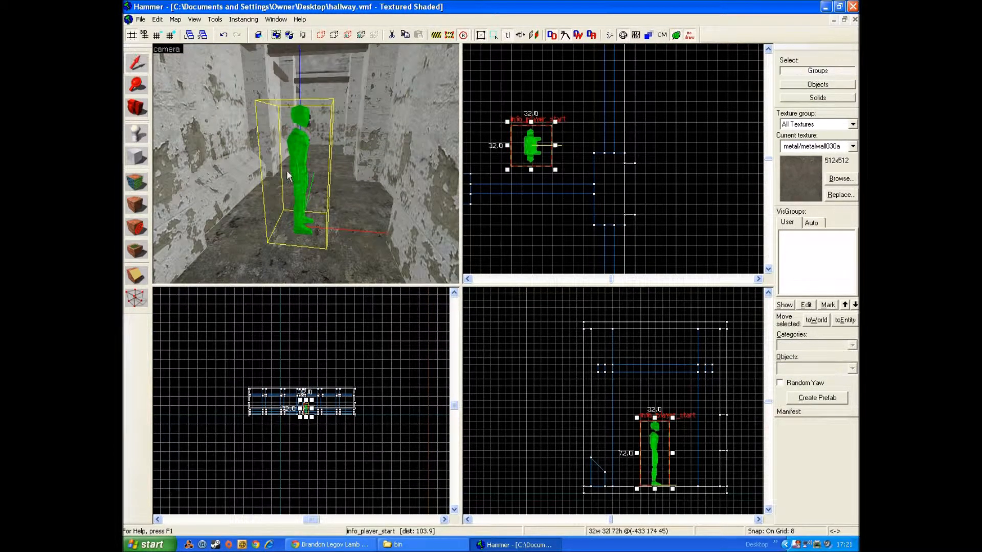
Change the placed entity's class to prop_dynamic_override and apply it
double_click(302, 179)
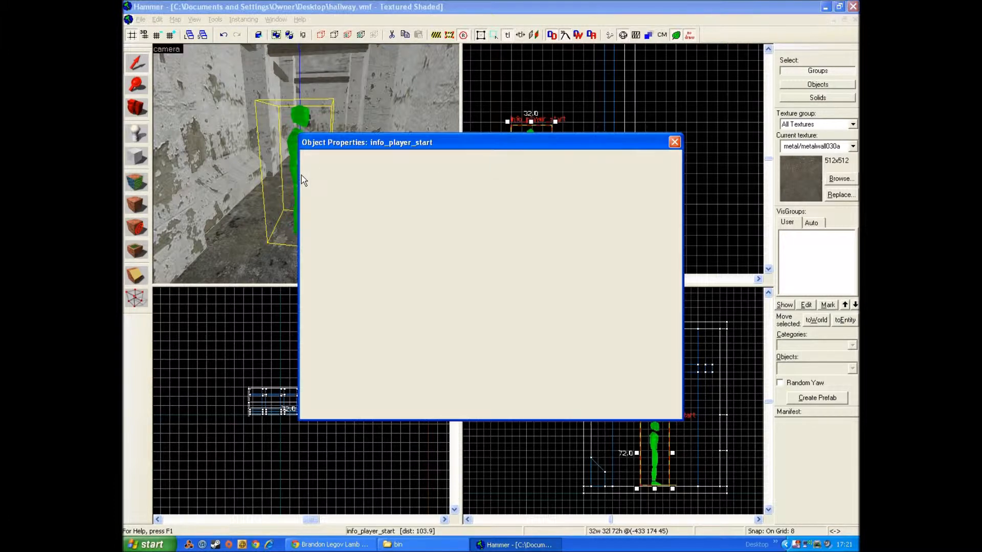
click(406, 185)
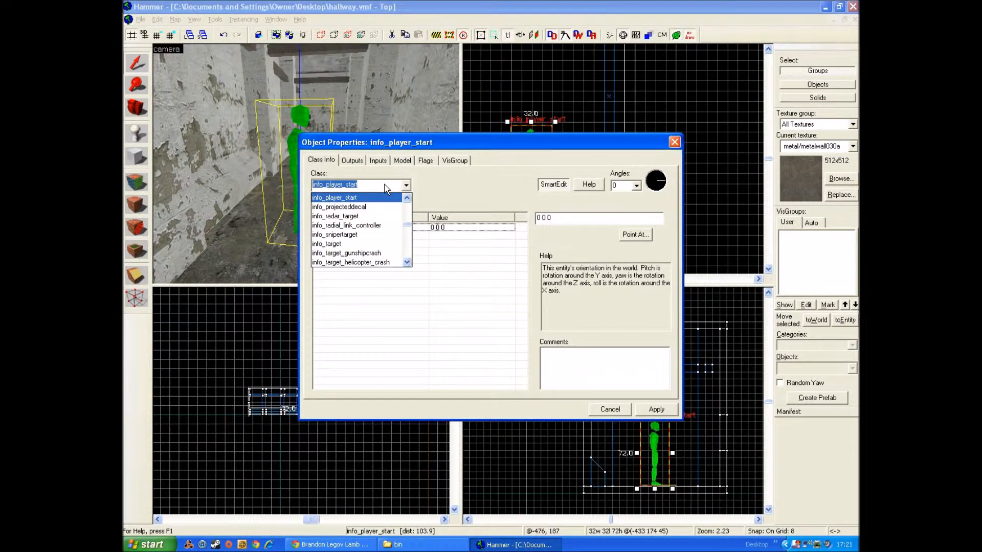
text(prop_dynamic_override)
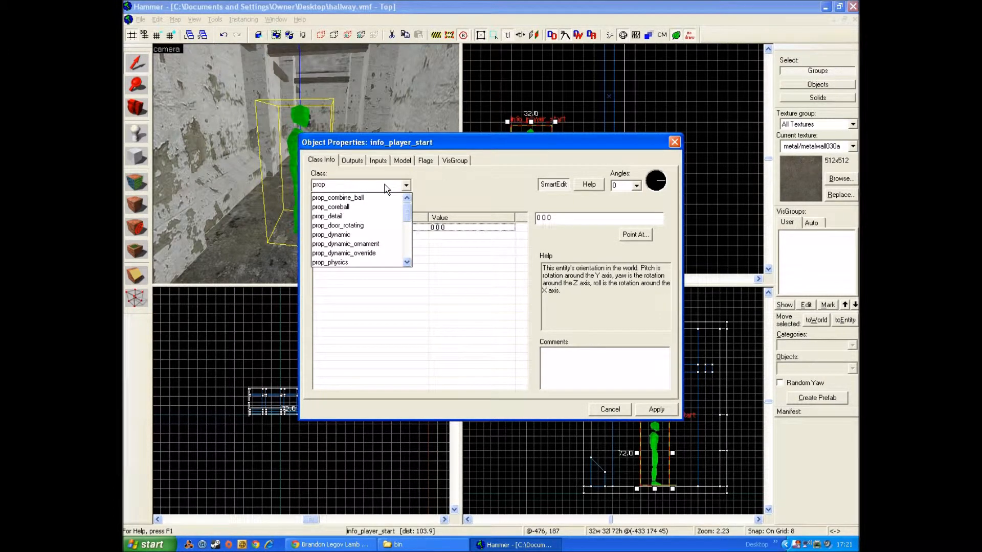
click(365, 253)
click(689, 416)
click(654, 411)
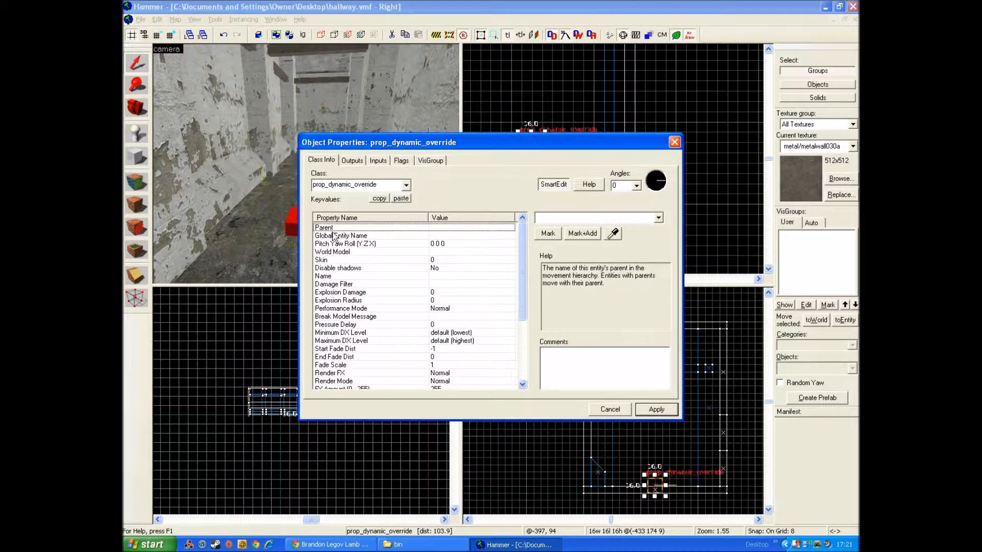
Set the prop's world model to models/props_junk/vent001.mdl, apply it and close the object properties
double_click(349, 256)
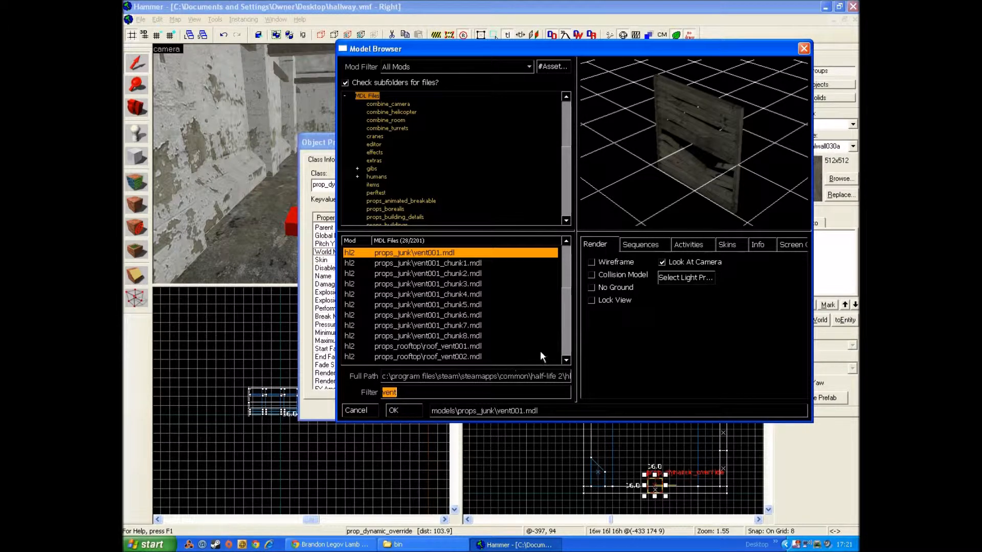
click(392, 408)
click(664, 410)
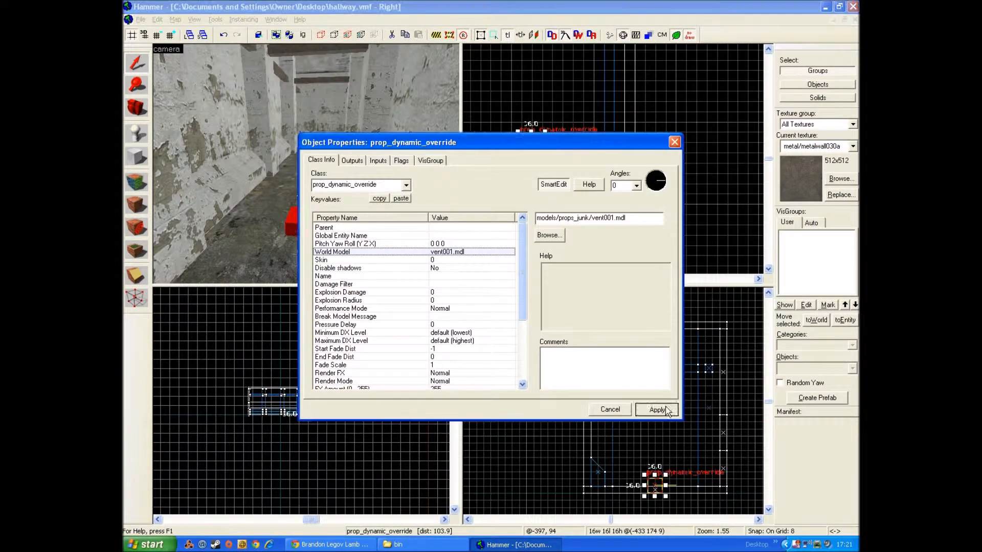
click(676, 144)
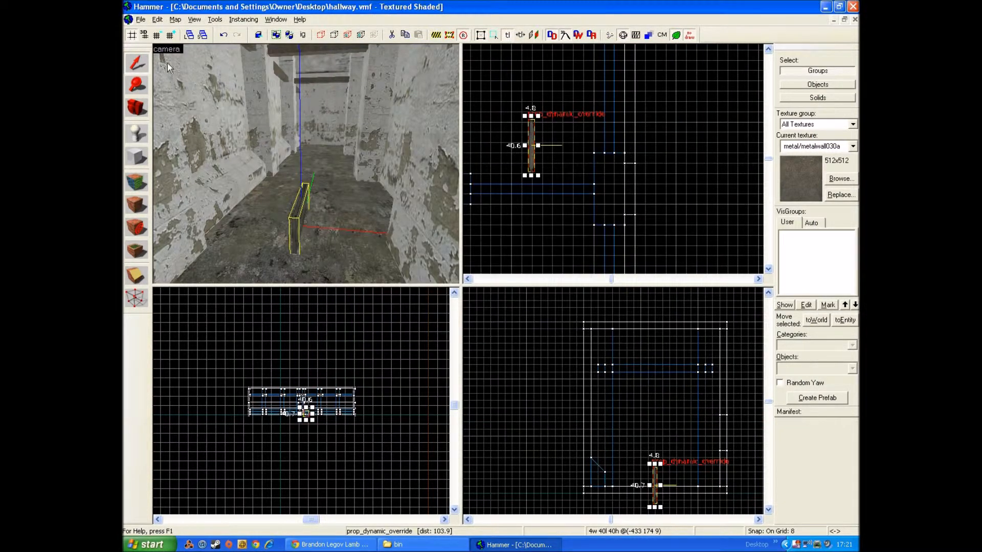
Raise the vent prop to the height of the wall opening and set it flush against the widened pillar's face, using grid size 2
scroll(673, 483, up, 2)
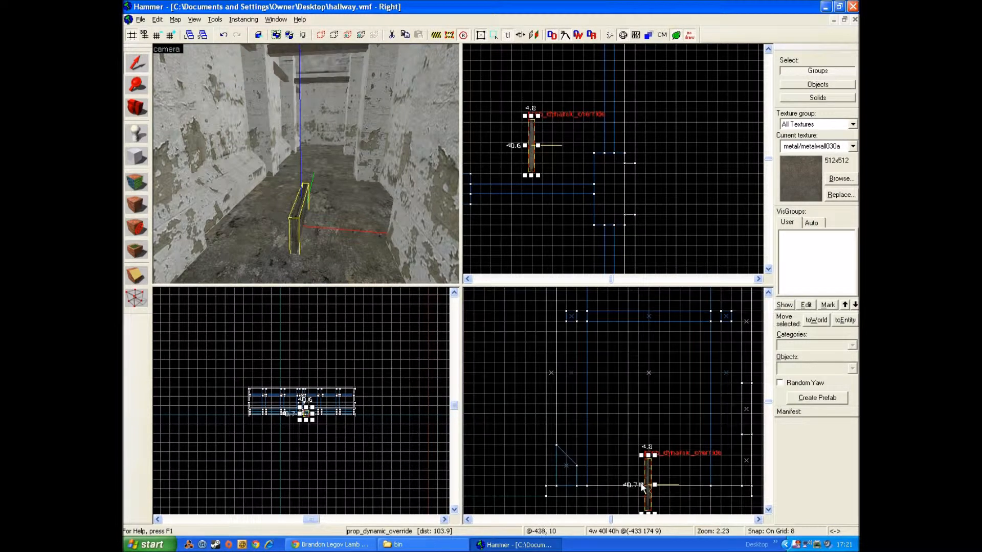
drag(645, 486, 613, 370)
scroll(622, 407, up, 4)
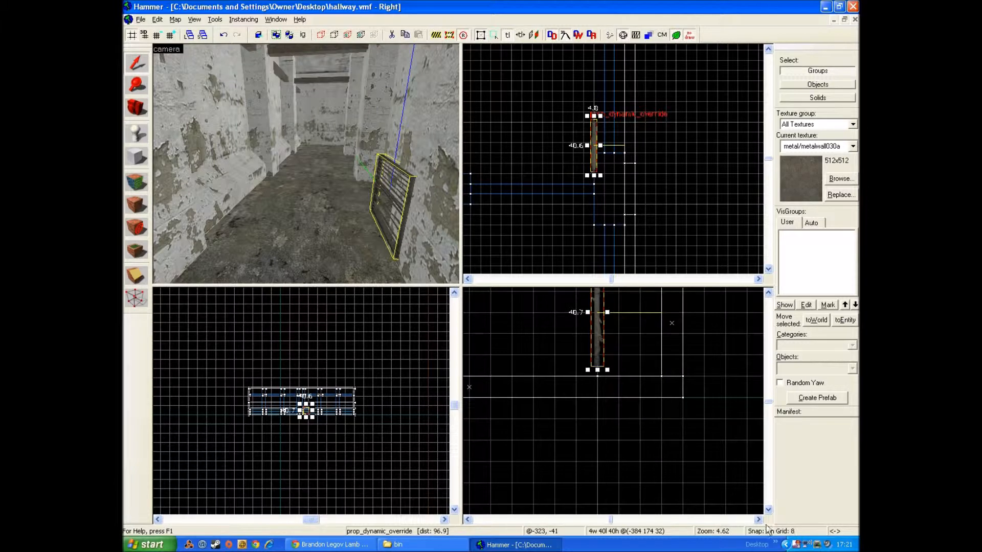
key([)
key([)
scroll(594, 343, up, 1)
mouse_move(593, 342)
mouse_down()
mouse_move(595, 429)
mouse_move(589, 336)
mouse_move(591, 352)
mouse_up()
scroll(588, 354, down, 1)
scroll(583, 345, down, 1)
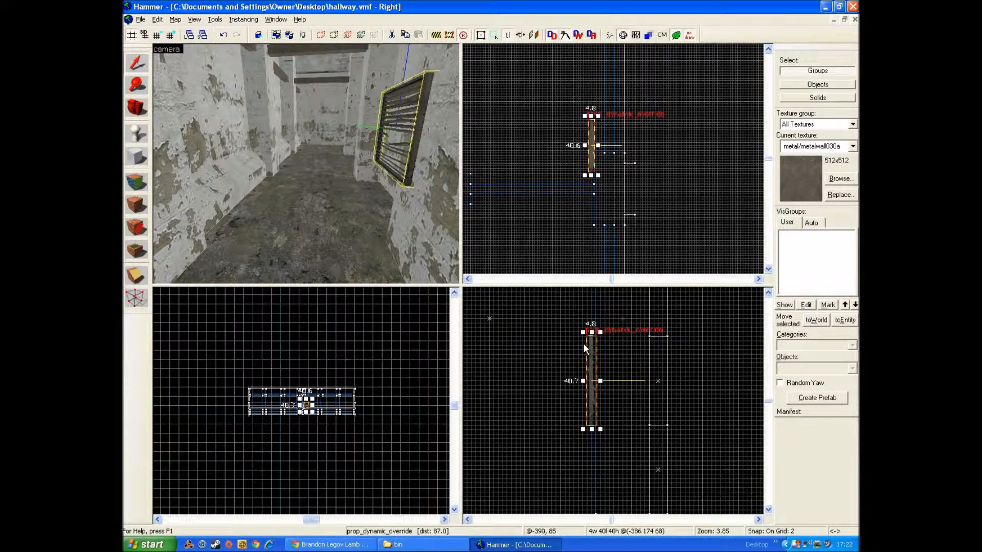
Center the vent along the widened pillar so that it lines up with the wall opening, and deselect it
drag(592, 146, 590, 182)
scroll(591, 190, up, 4)
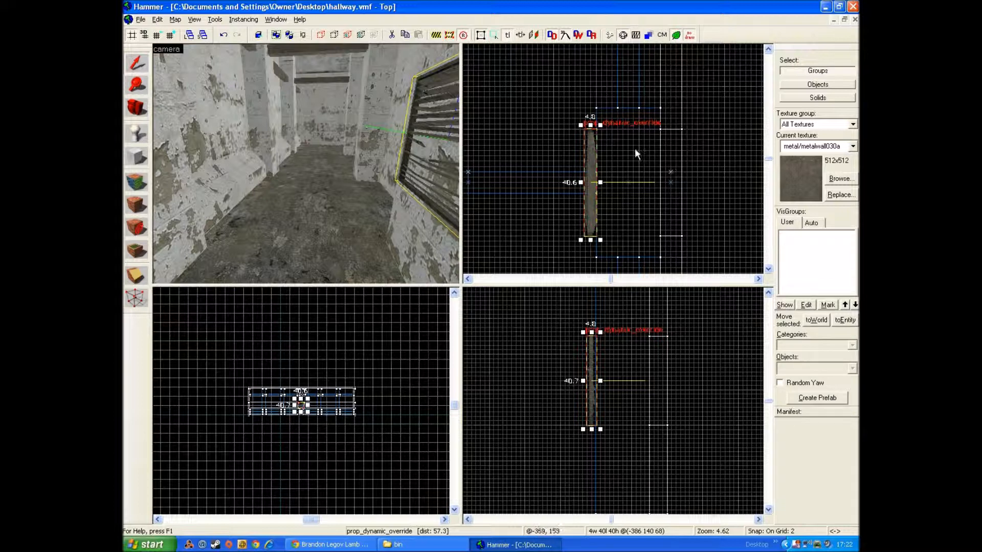
click(651, 238)
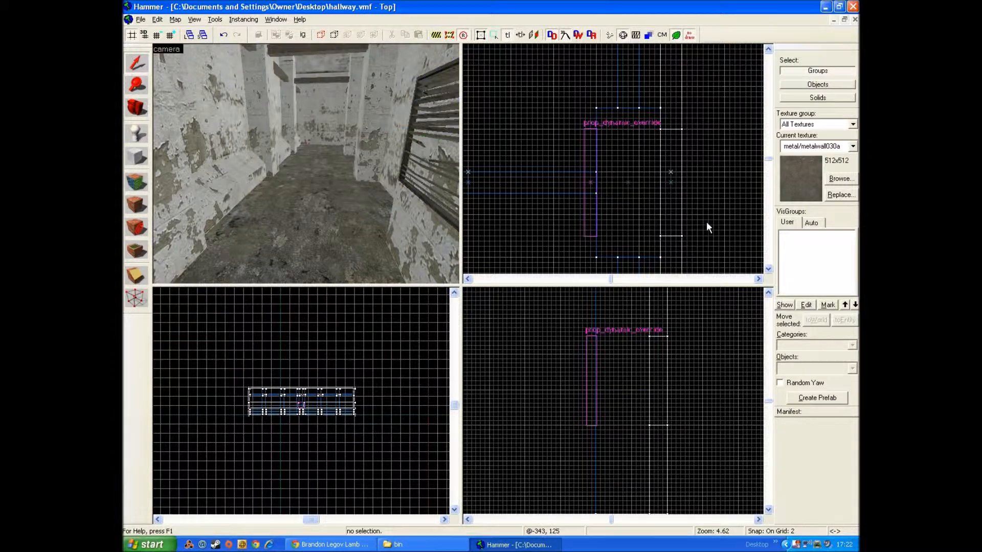
Delete the 40 by 40 block in the outer wall directly behind the vent
click(136, 154)
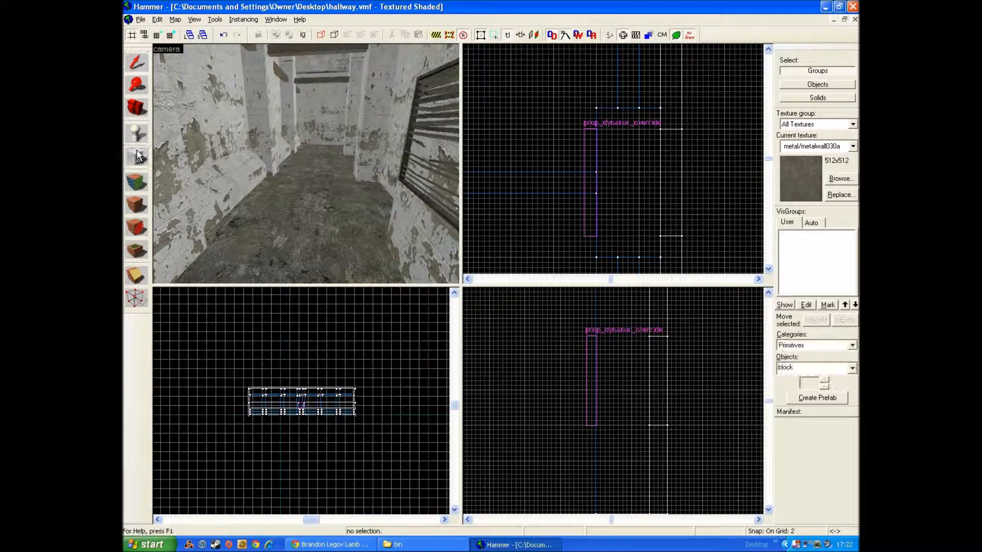
click(134, 63)
key(z)
key(w)
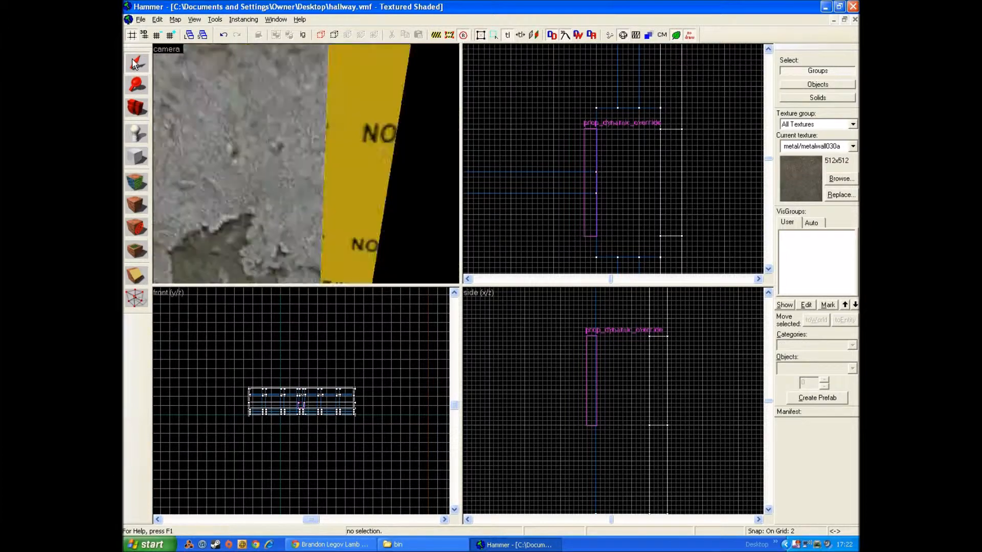
key(z)
click(251, 125)
key(s)
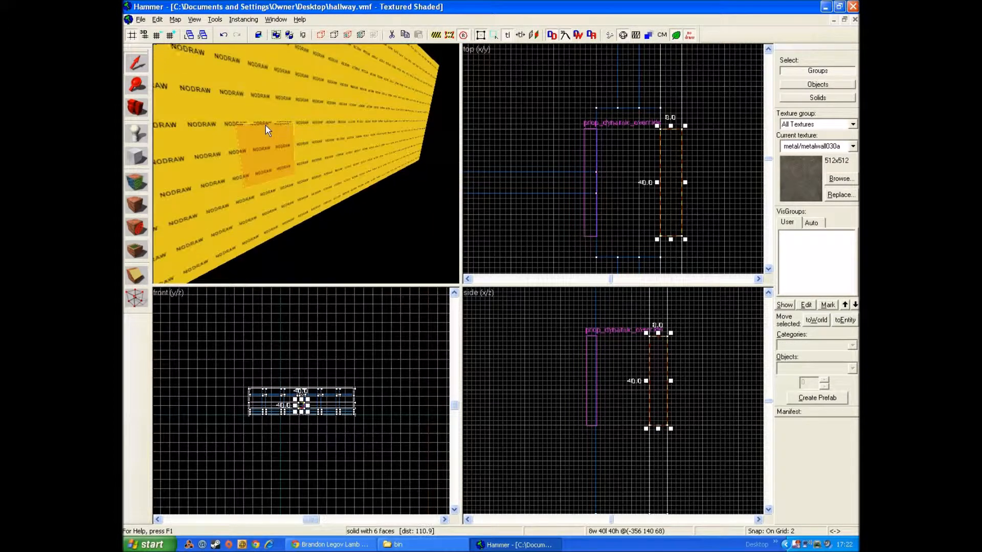
key(Delete)
key(w)
key(w)
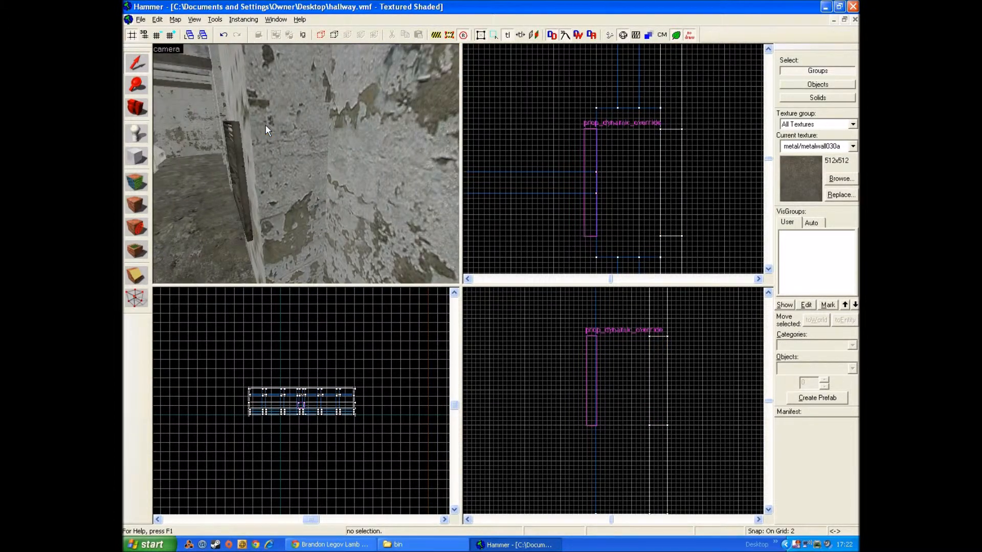
key(z)
key(z)
Create a 62 by 40 by 40 block at the vent, running through the widened pillar and past the outer wall
click(137, 157)
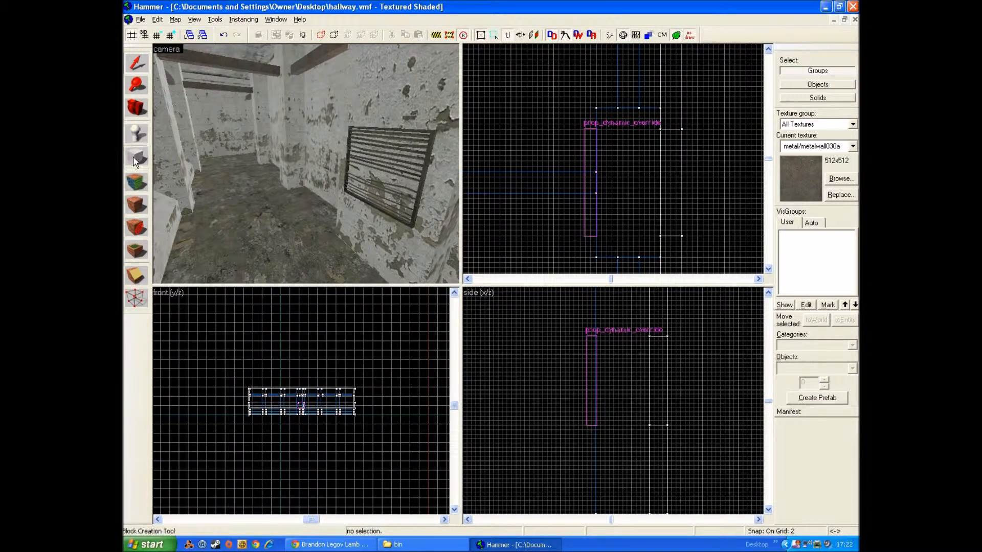
drag(559, 129, 723, 236)
scroll(638, 422, up, 7)
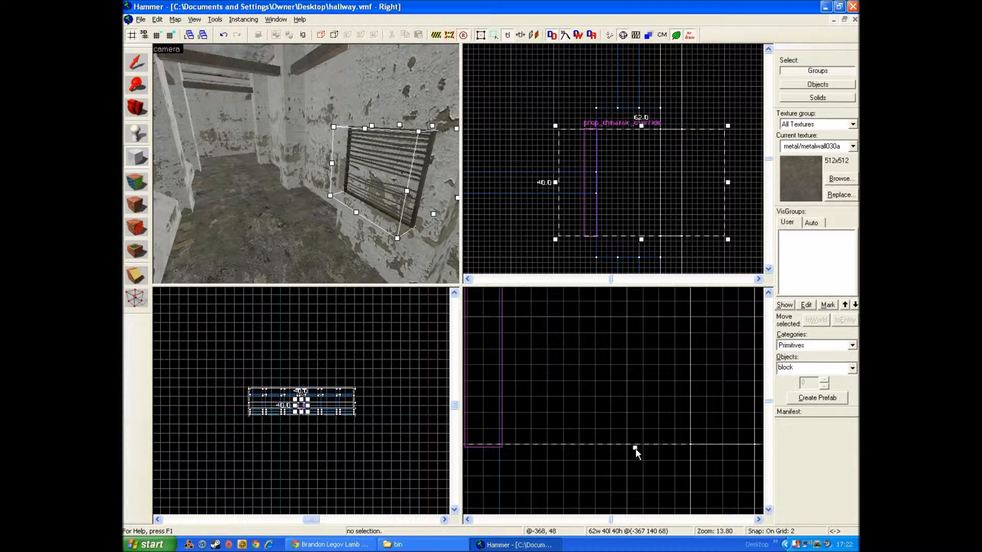
scroll(634, 450, down, 1)
scroll(634, 440, up, 3)
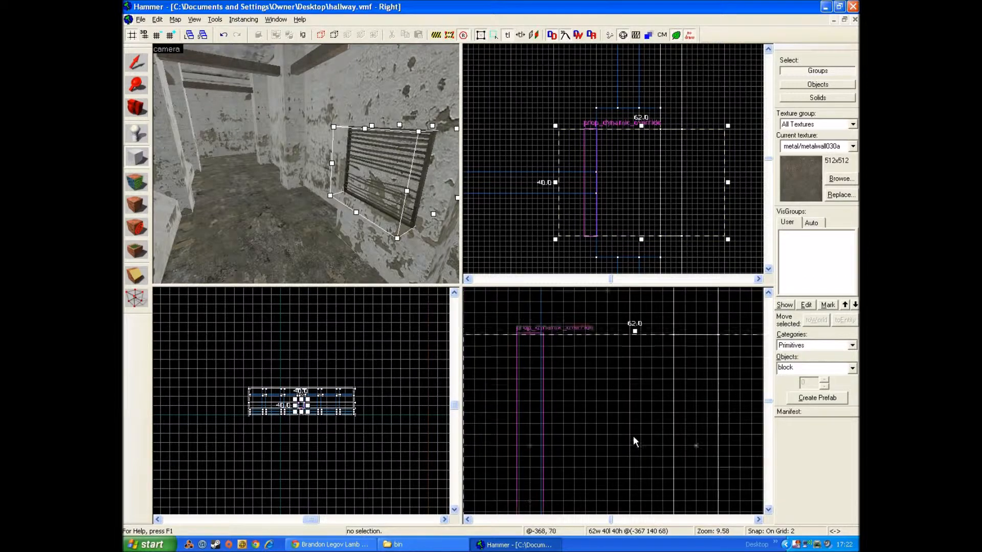
mouse_move(633, 390)
mouse_down()
mouse_move(633, 379)
mouse_move(630, 397)
mouse_up()
scroll(637, 397, down, 8)
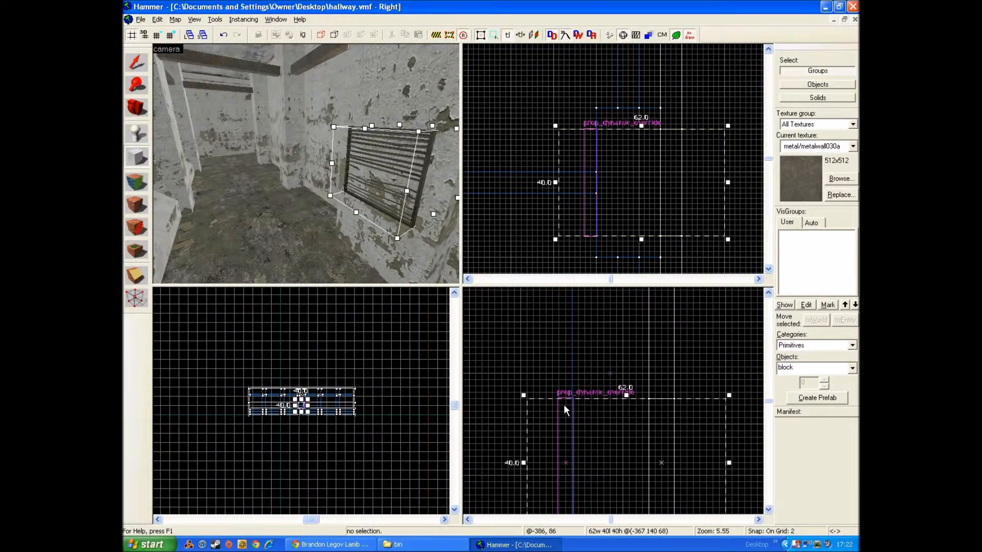
click(417, 126)
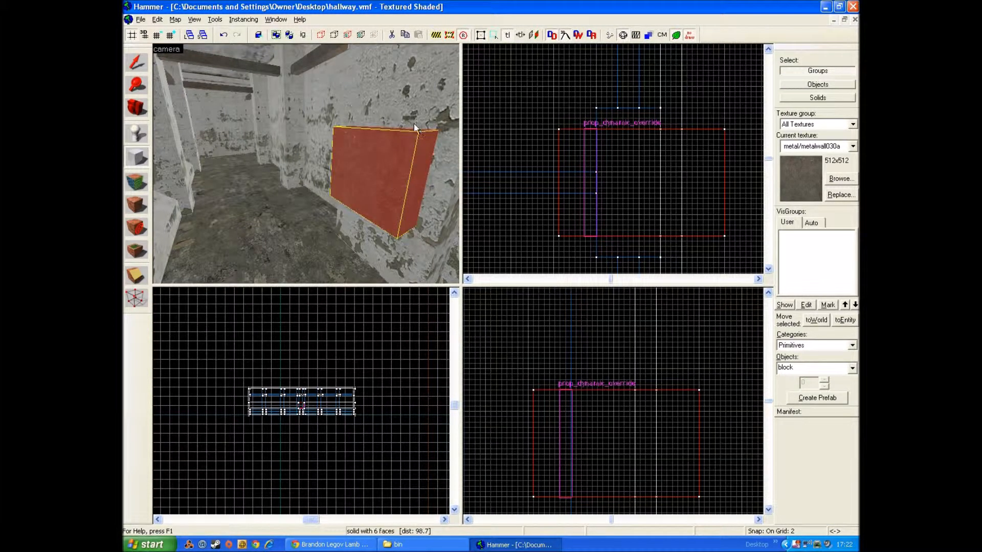
Carve the vent block's shape out of the widened pillar and the outer wall, and delete the carving block
click(243, 20)
mouse_move(215, 20)
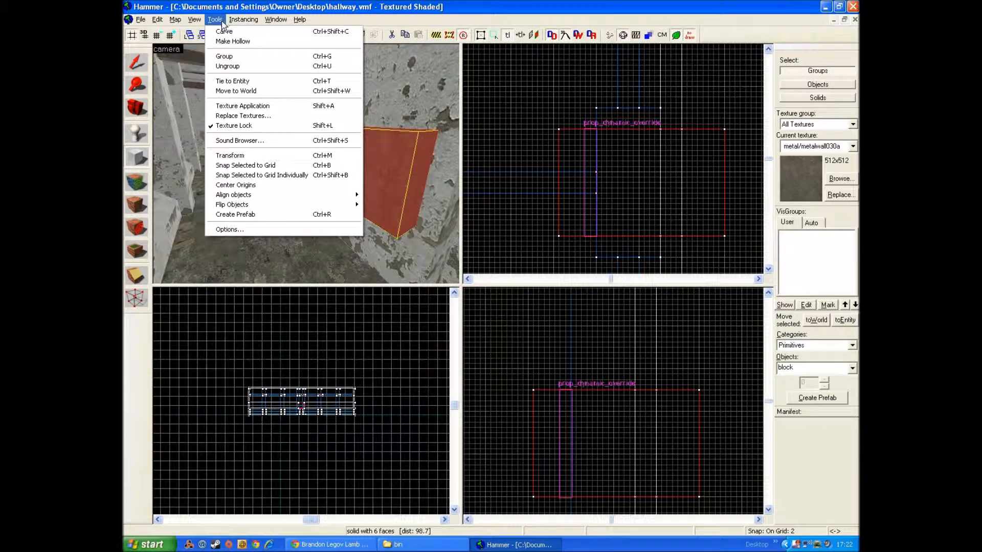
click(273, 33)
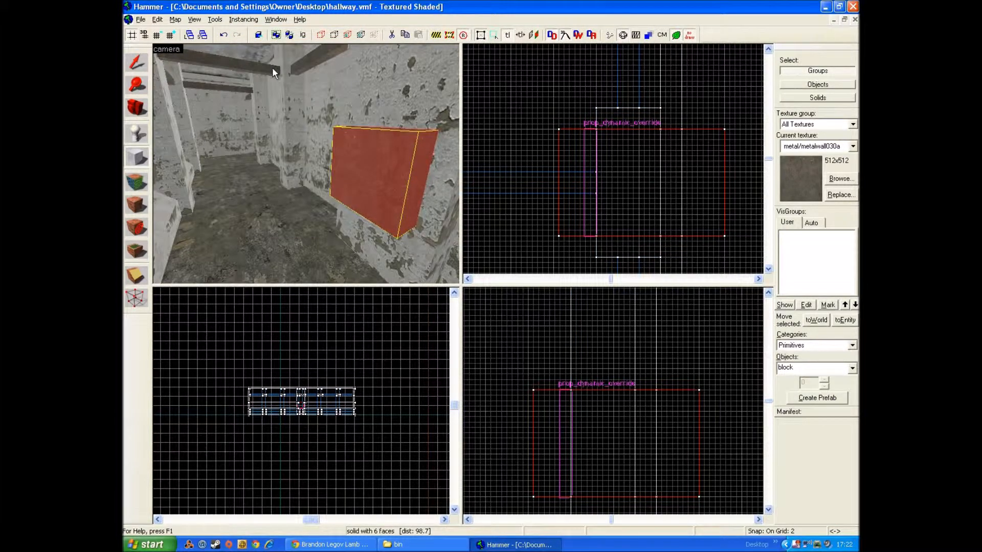
key(Delete)
key(w)
key(Right)
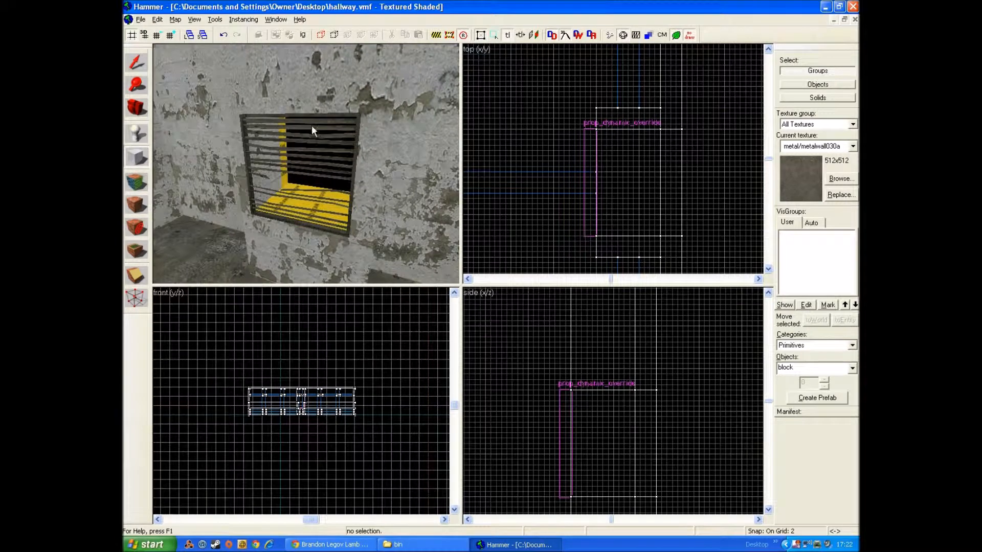
Lower the vent grate to the floor, tilt it so that it leans against the pillar below the opening, and deselect it
click(137, 63)
click(290, 121)
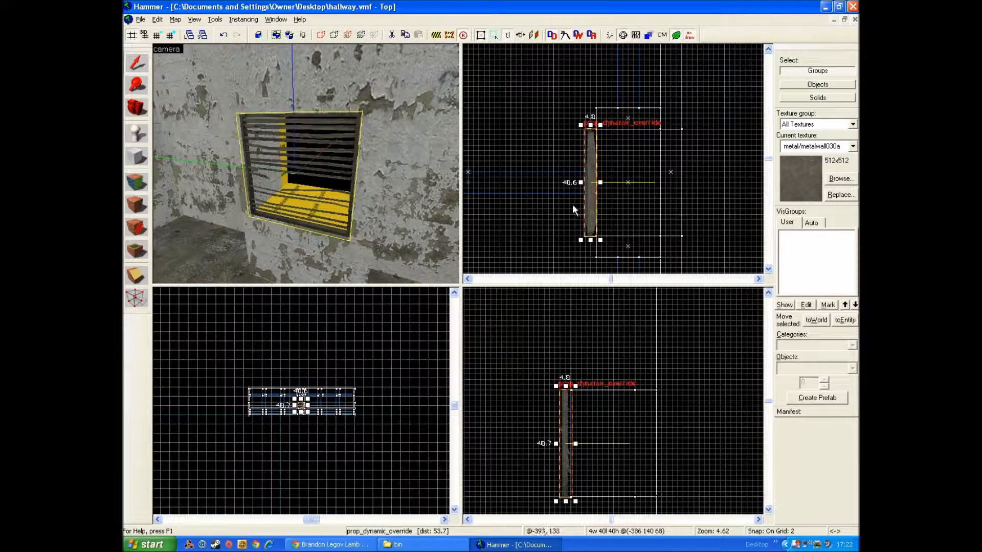
drag(567, 449, 531, 450)
drag(542, 392, 562, 413)
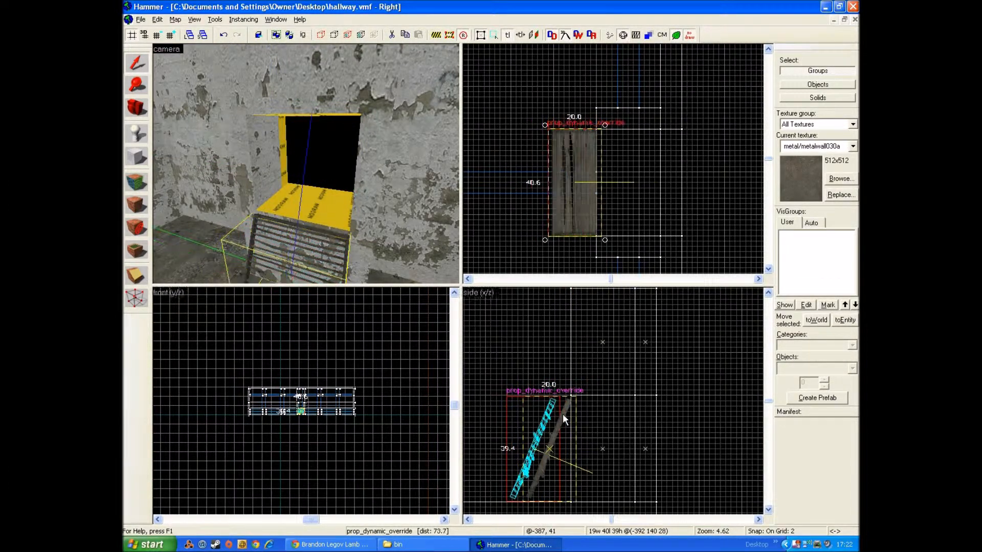
click(716, 383)
Get ready to create blocks behind the outer wall, with tools/toolsnodraw as the current texture
drag(293, 217, 324, 189)
scroll(310, 212, down, 4)
scroll(323, 189, up, 2)
scroll(324, 189, down, 5)
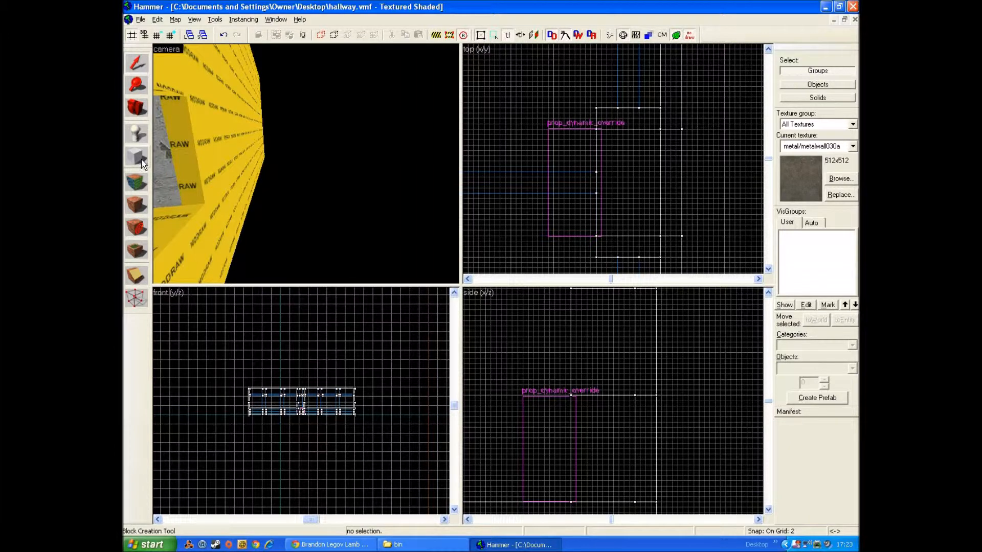
key(a)
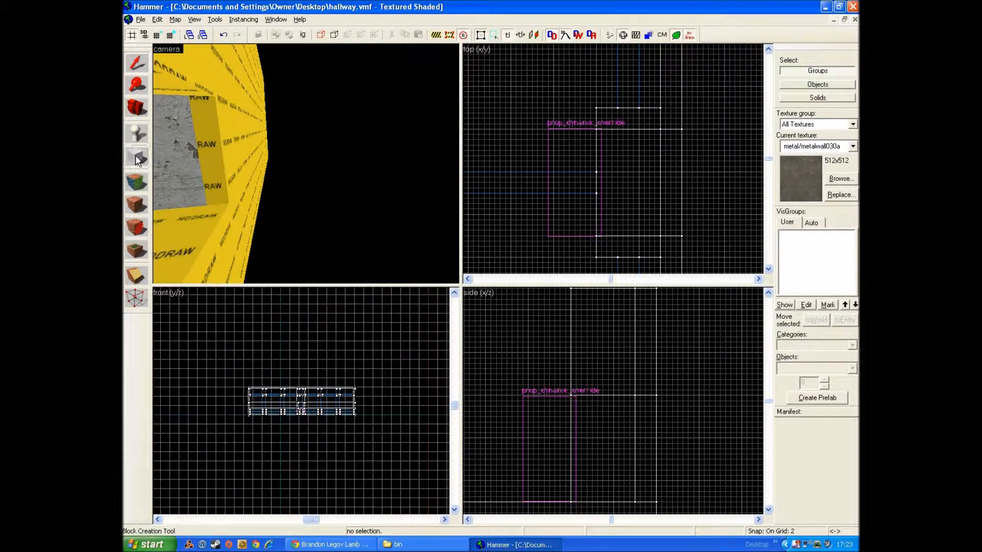
click(137, 158)
click(840, 179)
key(BackSpace)
text(nodraw)
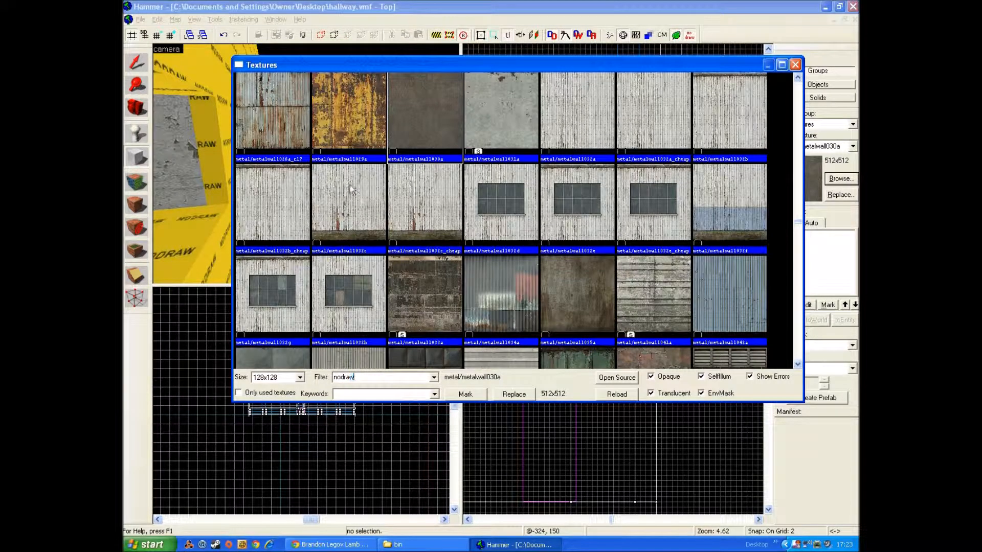
double_click(290, 145)
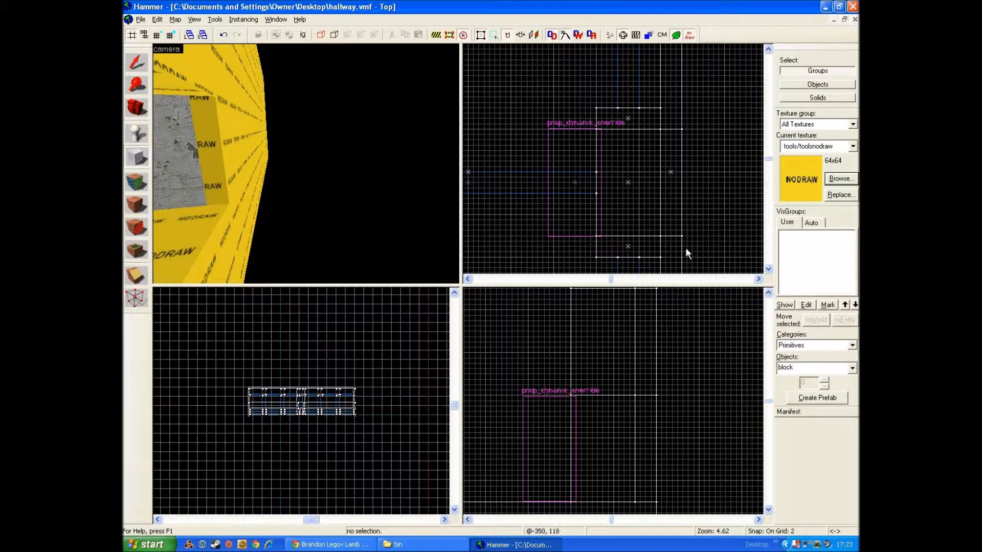
Create a 56 by 40 by 8 nodraw floor block extending outward from the bottom of the opening, using grid size 8
scroll(670, 394, down, 3)
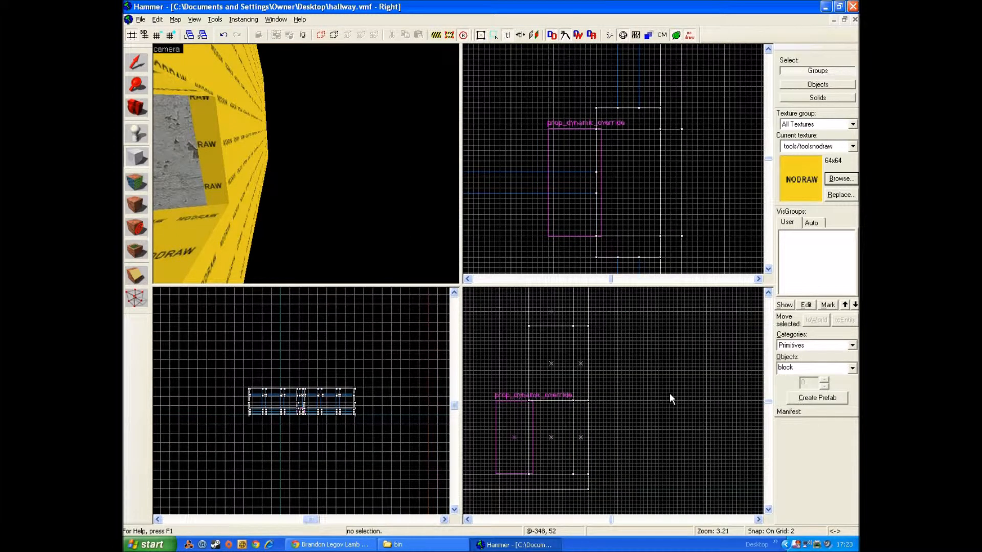
scroll(598, 399, up, 3)
drag(584, 405, 618, 432)
key(bracketright)
key(bracketright)
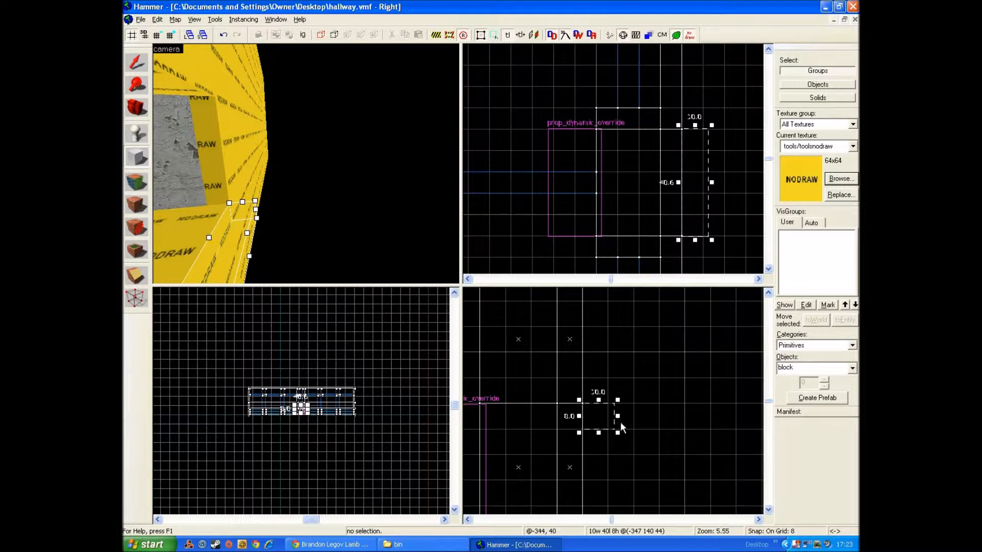
scroll(620, 422, up, 5)
scroll(611, 408, down, 7)
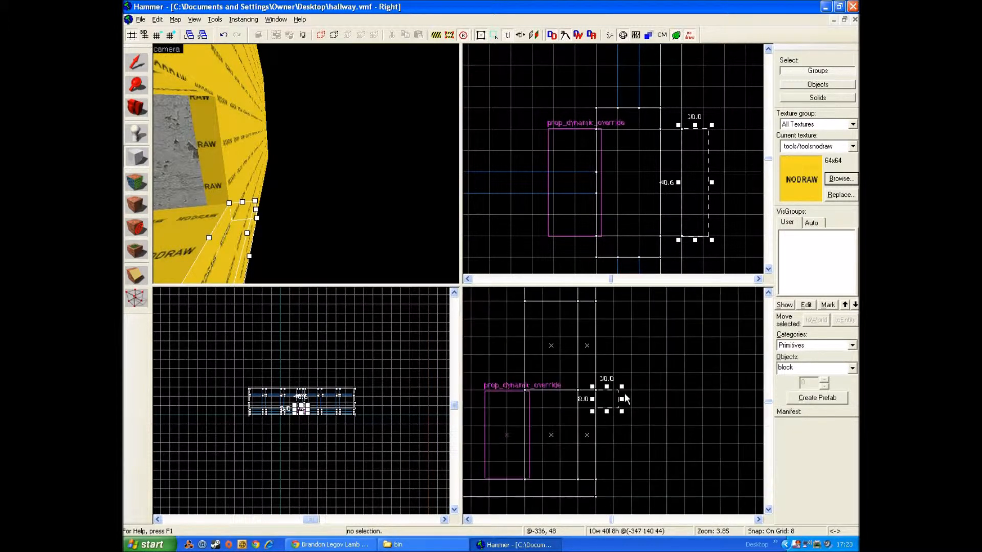
drag(622, 399, 719, 404)
key(s)
key(Left)
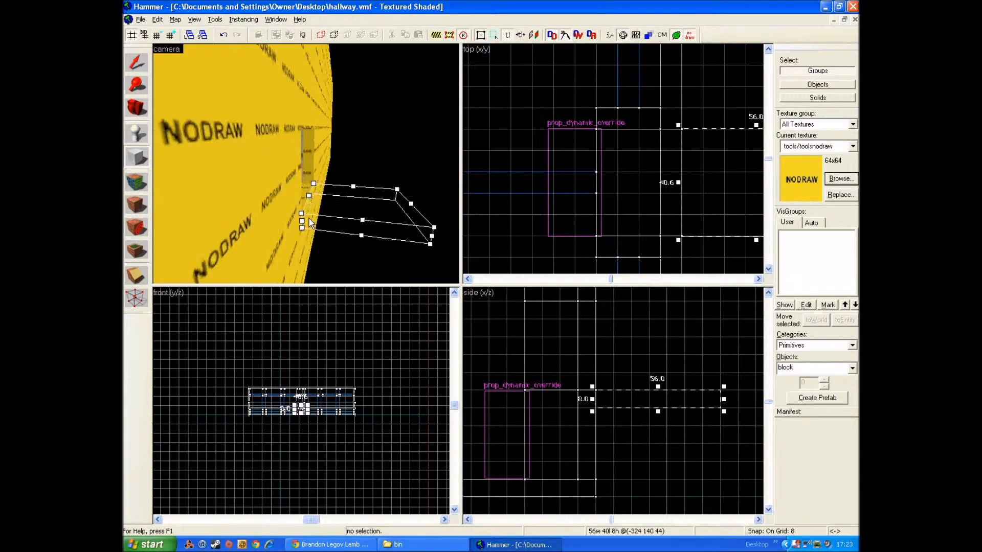
key(Left)
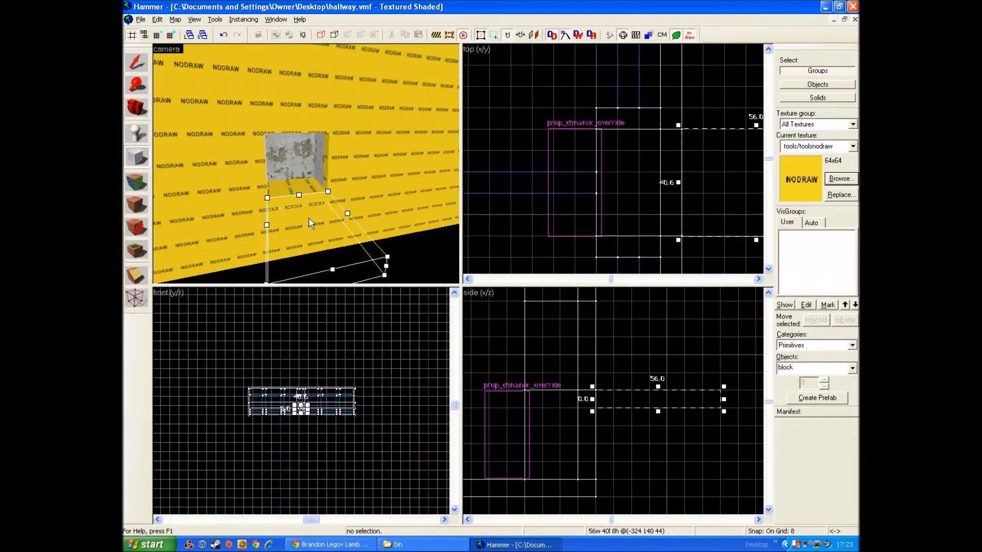
scroll(565, 172, down, 2)
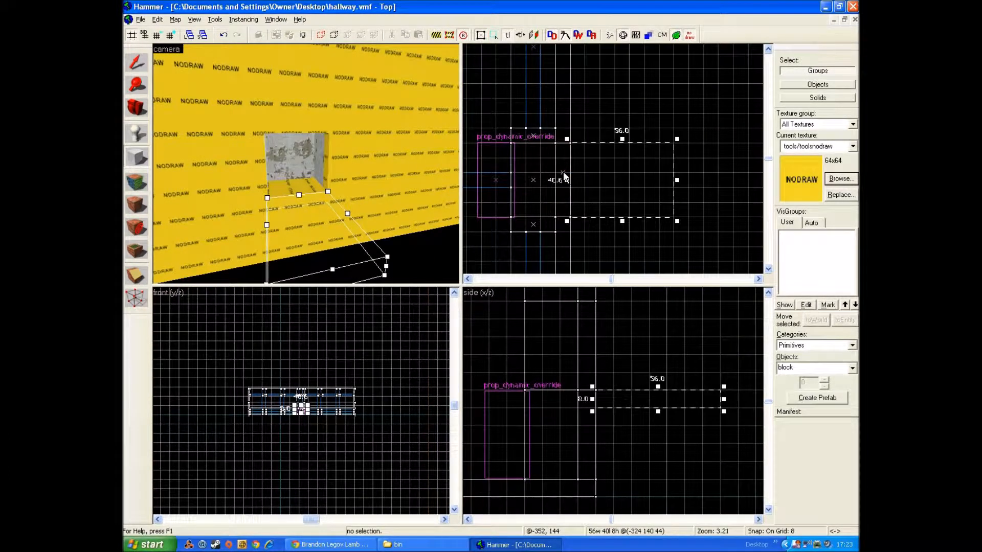
key(Return)
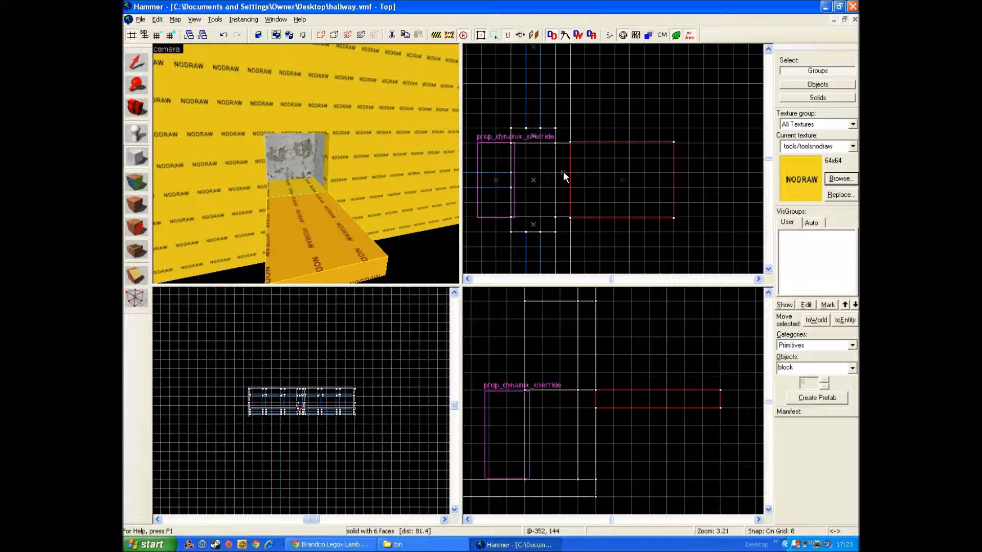
Copy the floor block and reshape the copy into an outer side wall 8 wide, 120 long and 40 high, standing along the floor's outer edge
click(137, 63)
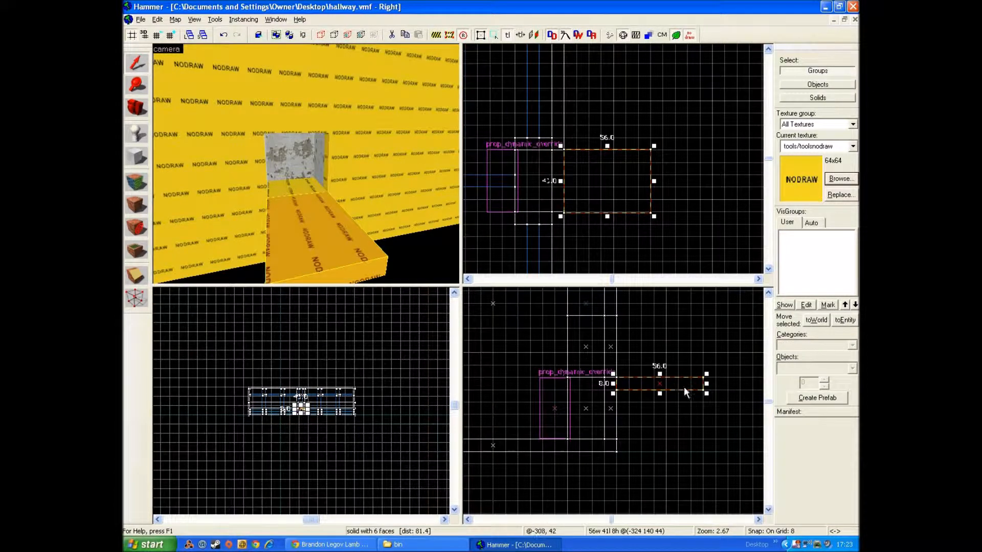
key(Return)
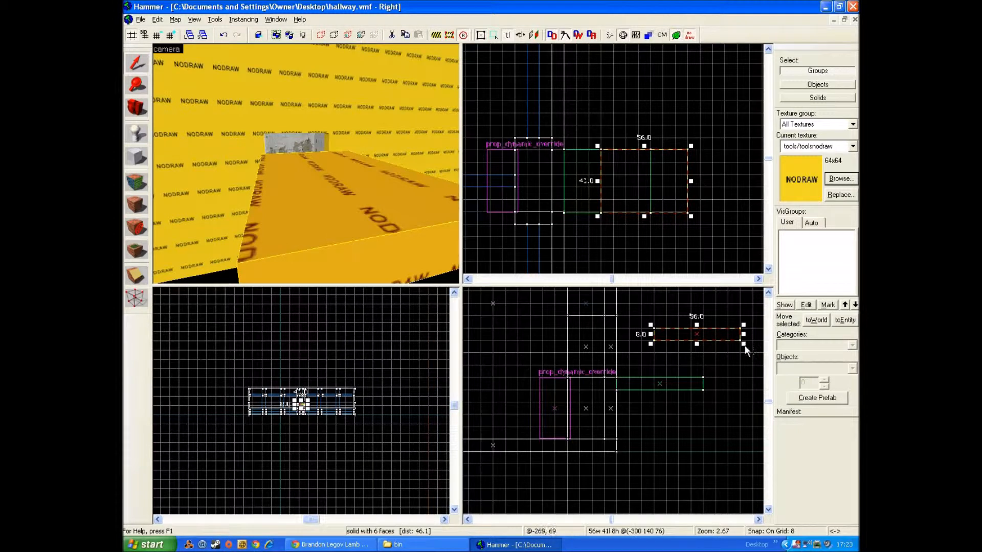
mouse_move(744, 344)
mouse_down()
mouse_move(667, 380)
mouse_move(697, 362)
mouse_up()
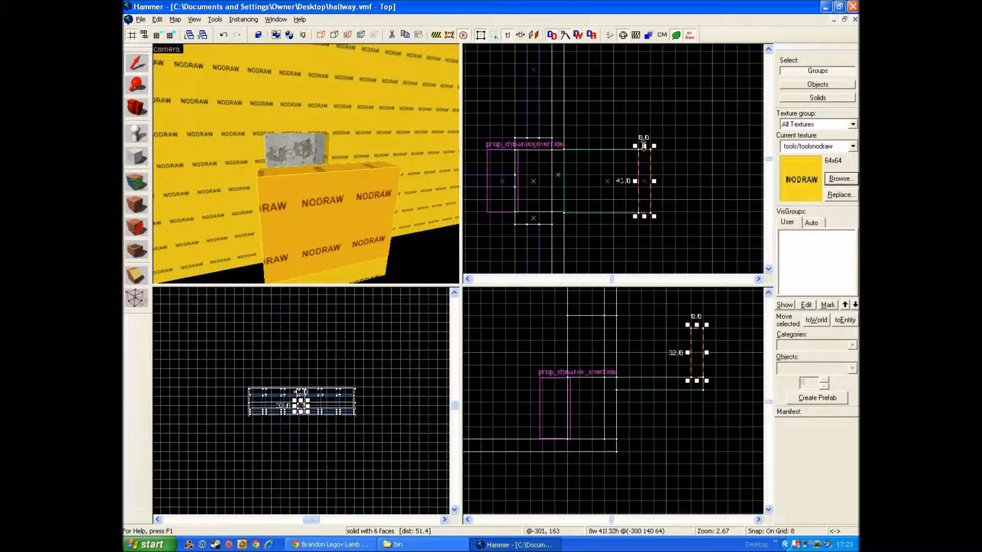
drag(644, 144, 639, 60)
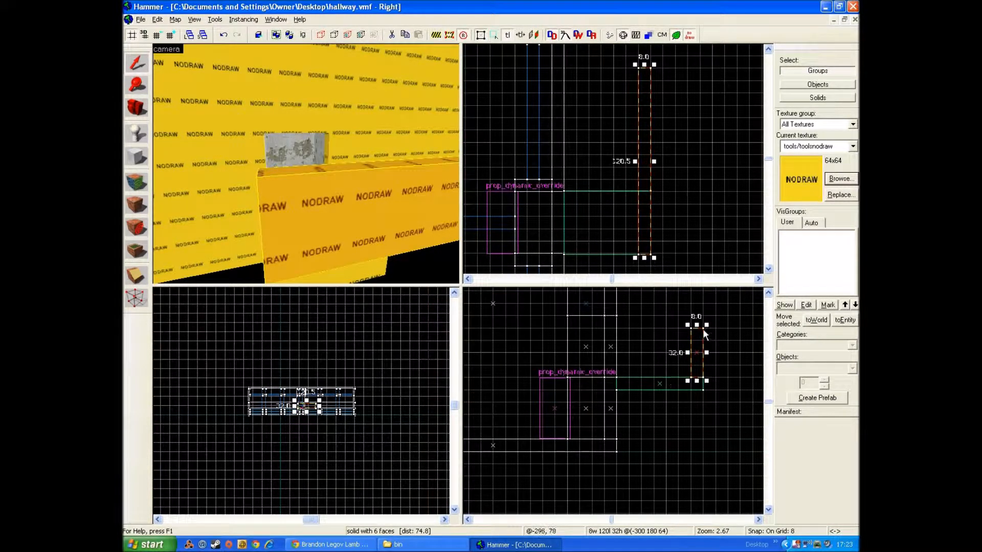
drag(699, 328, 697, 313)
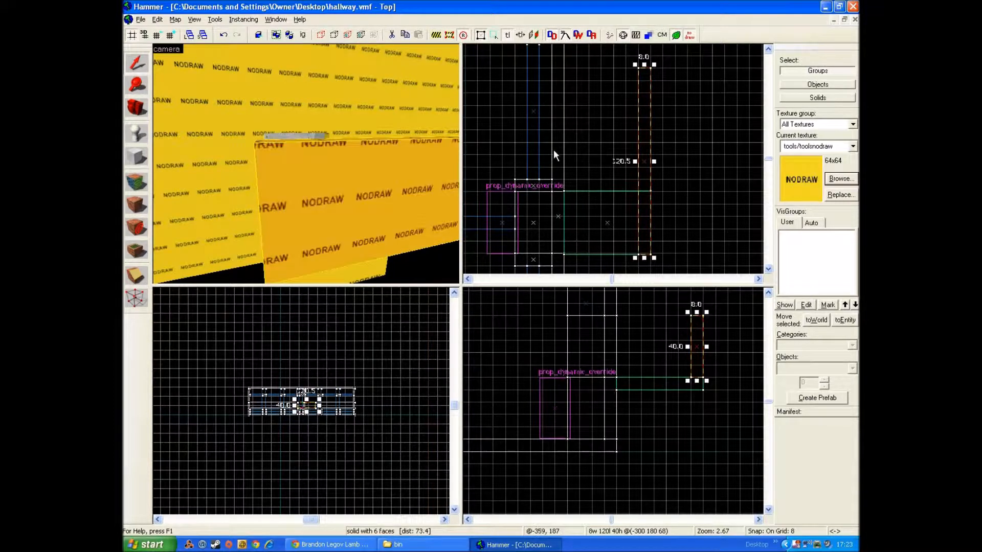
Copy the side wall and reshape the copy into a 48 by 8 by 40 end wall closing the shaft's far end
click(642, 161)
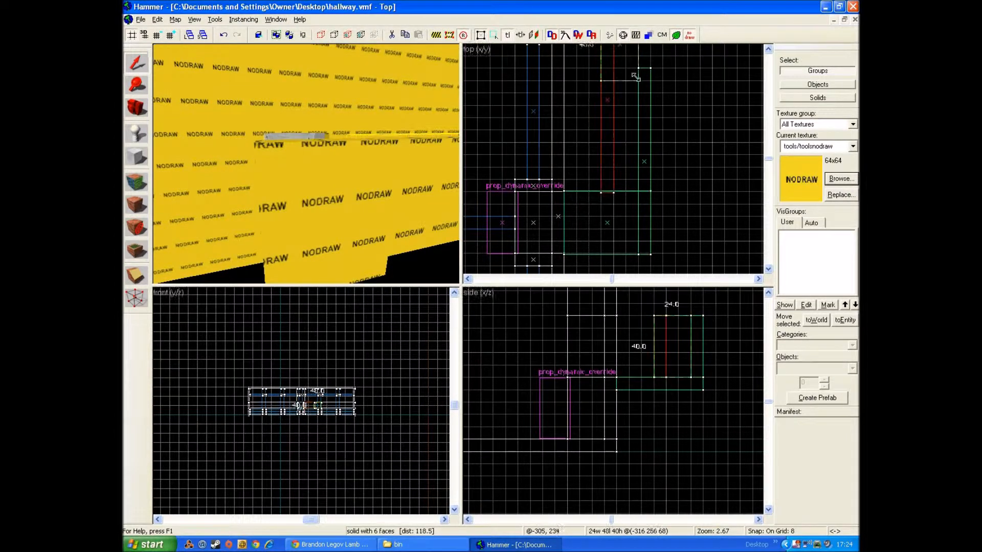
scroll(636, 76, down, 1)
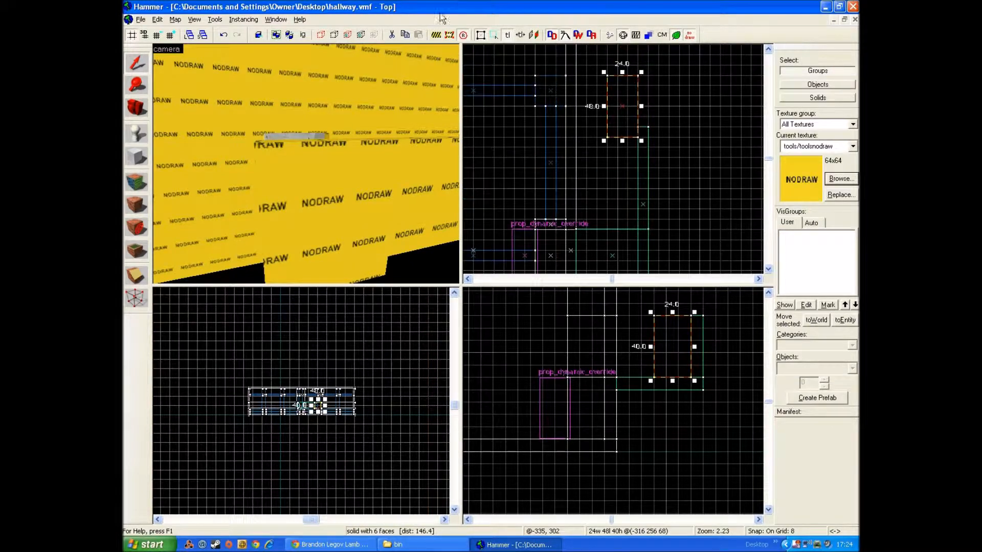
mouse_move(605, 73)
mouse_down()
mouse_move(588, 120)
mouse_move(574, 122)
mouse_up()
key(w)
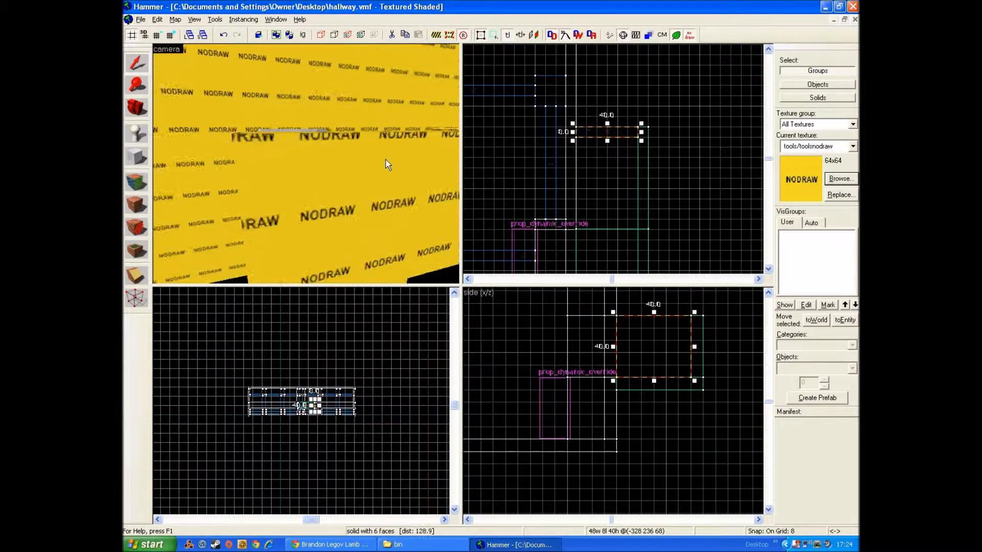
key(Left)
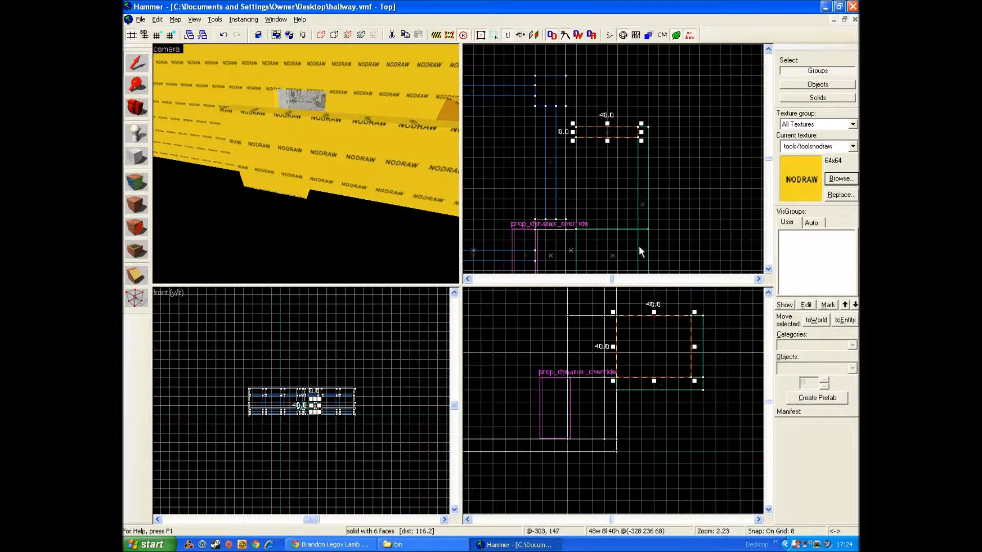
Copy the floor block along the shaft and stretch the copy to 56 by 72 by 8 between the first floor block and the end wall
scroll(639, 248, down, 1)
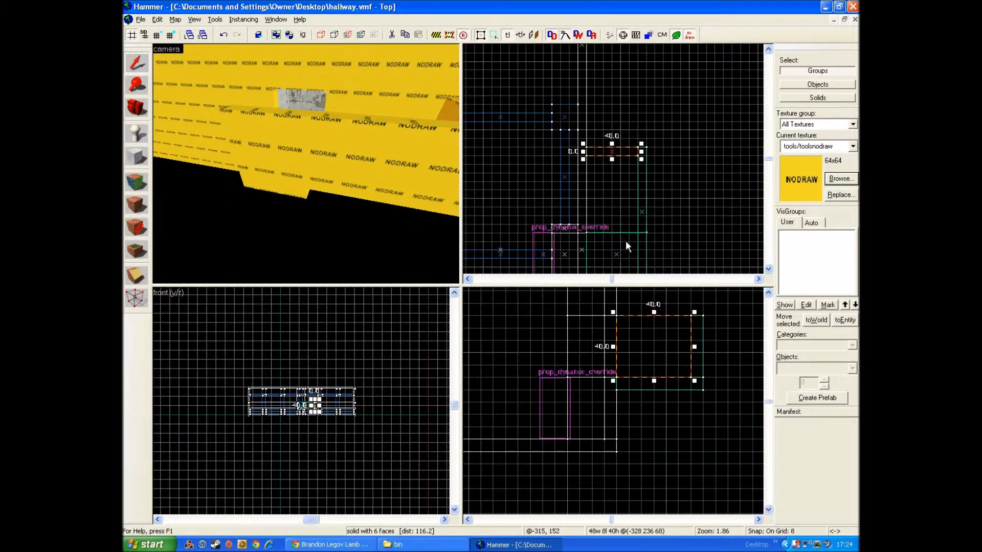
click(658, 385)
mouse_move(619, 250)
mouse_down()
mouse_move(624, 191)
mouse_move(620, 204)
mouse_move(615, 176)
mouse_up()
drag(649, 203, 649, 236)
scroll(599, 215, up, 7)
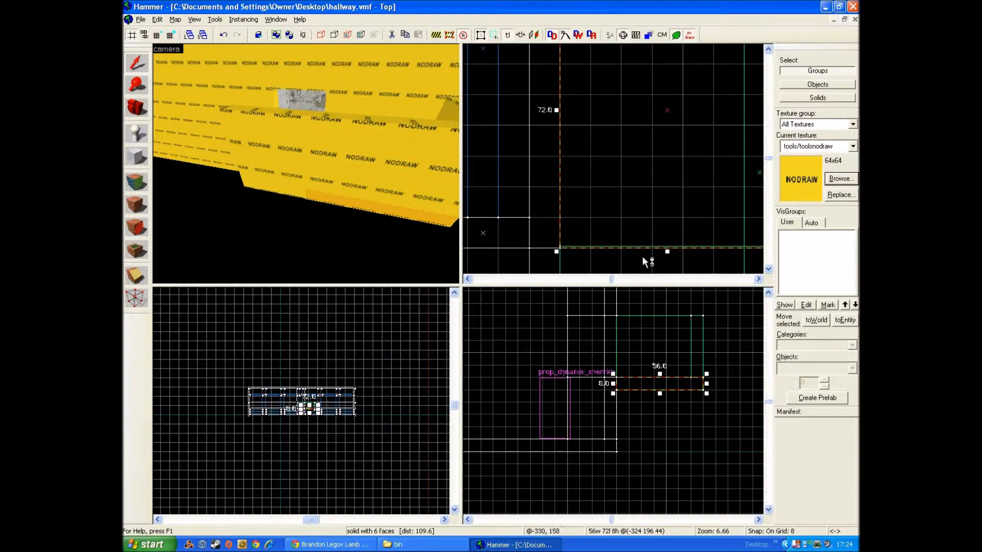
Using grid size 2, align the meeting edges of the two floor blocks, making the first 40 long and the second 72 long
key(bracketleft)
key(bracketleft)
drag(667, 249, 667, 218)
scroll(569, 252, up, 4)
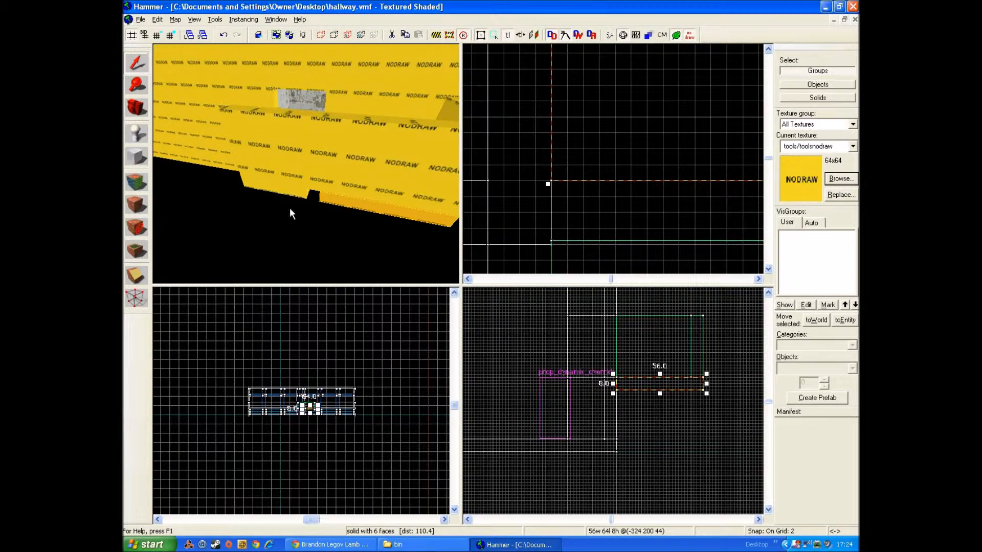
scroll(578, 240, down, 1)
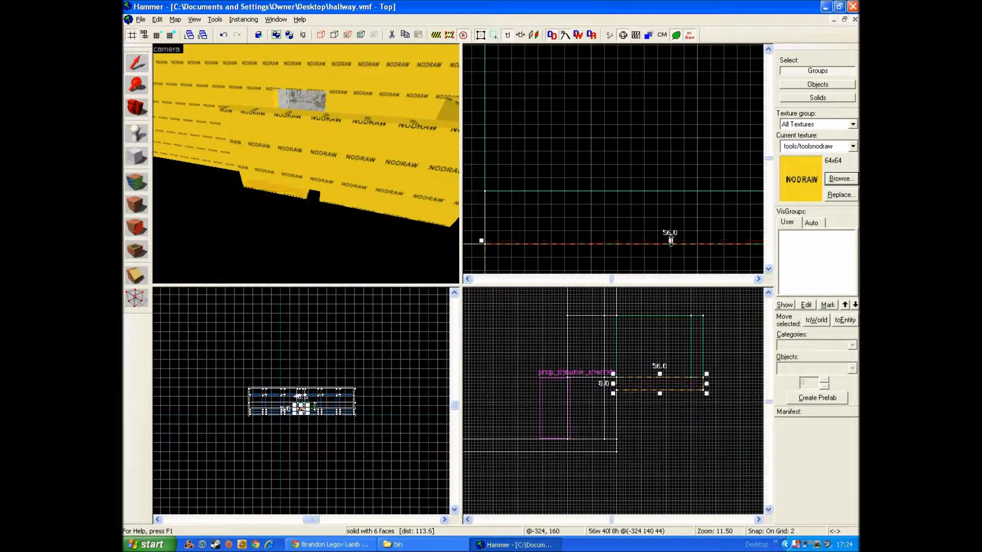
scroll(649, 232, down, 1)
mouse_move(671, 240)
mouse_down()
mouse_move(670, 199)
mouse_move(661, 243)
mouse_up()
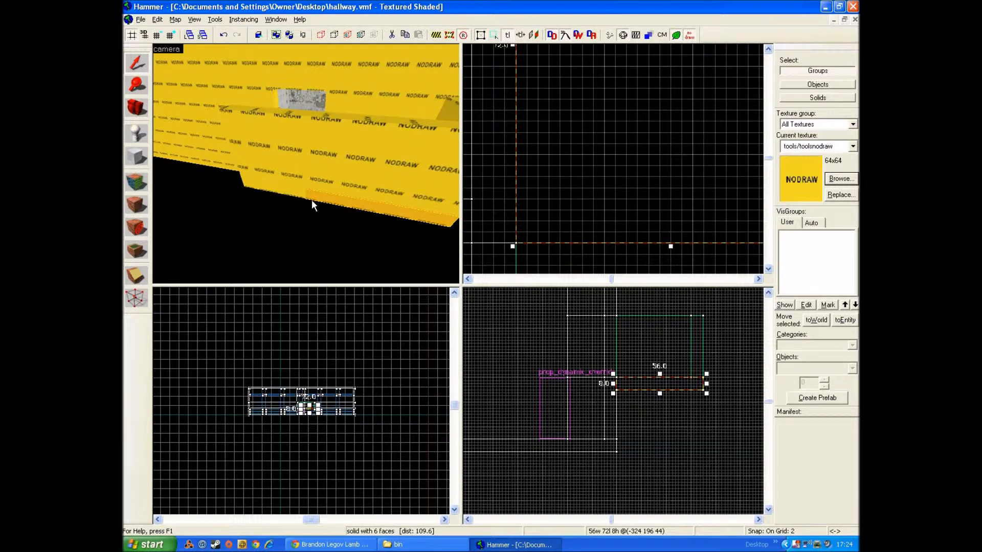
Copy the long floor block on top of the shaft walls and extend it to 56 by 112 by 8 as the ceiling
key(a)
key(Right)
key(Up)
click(342, 180)
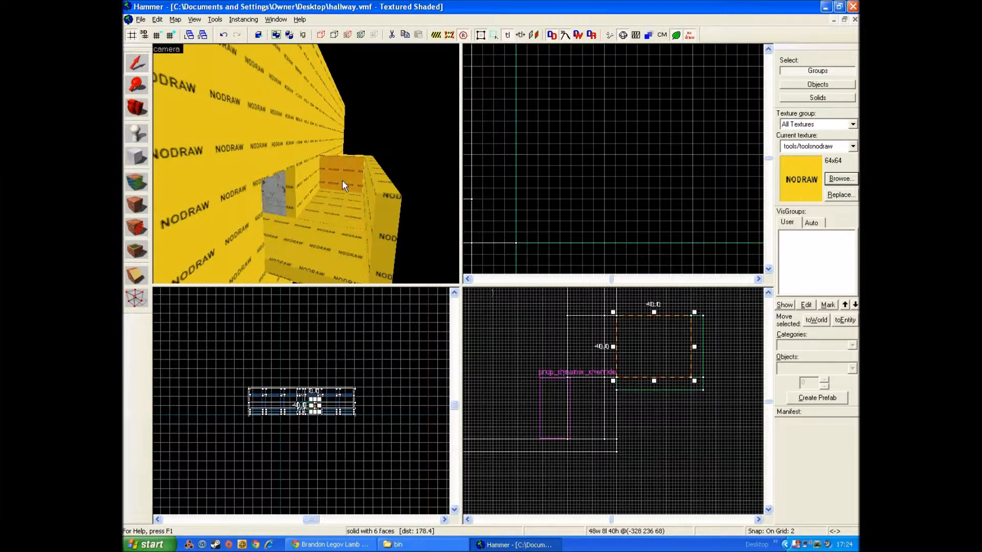
key(Up)
click(354, 222)
scroll(632, 189, down, 7)
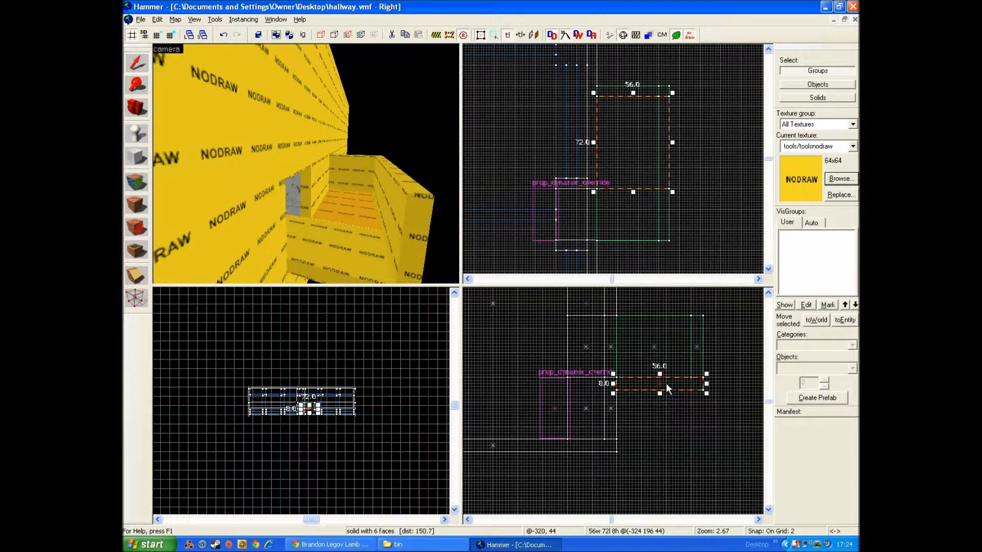
drag(667, 385, 666, 308)
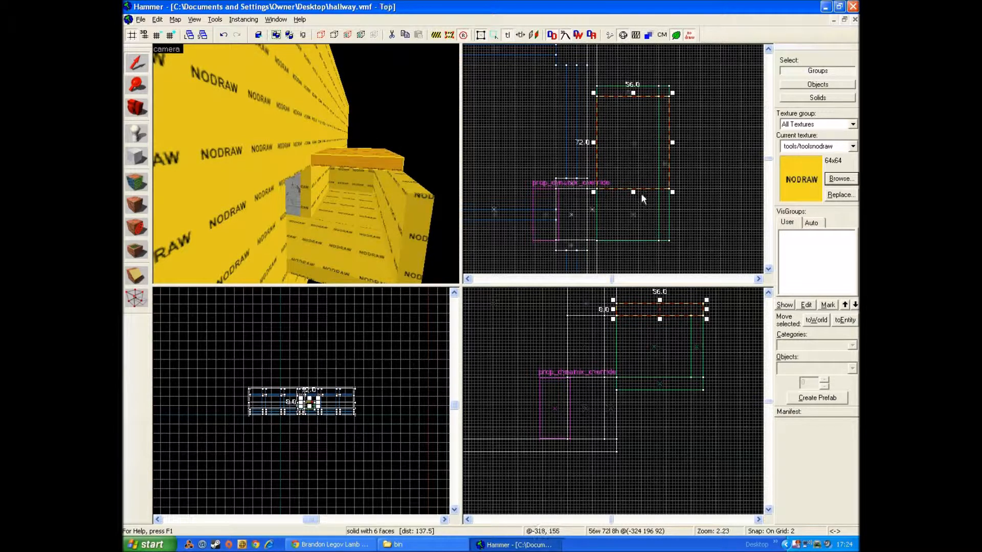
drag(632, 192, 632, 247)
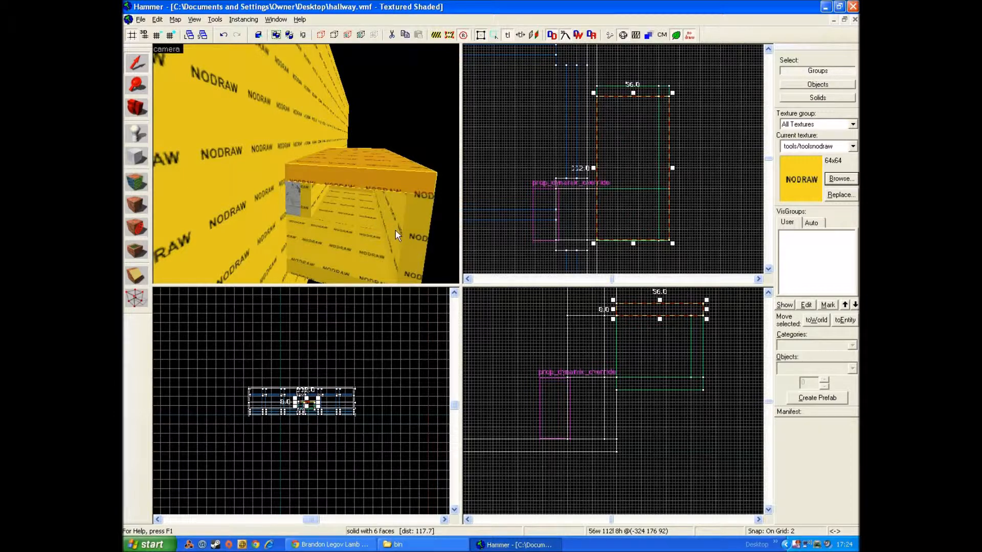
Copy the shaft's 48 by 8 by 40 end wall to the shaft's open near end
key(Down)
key(w)
key(Up)
click(358, 155)
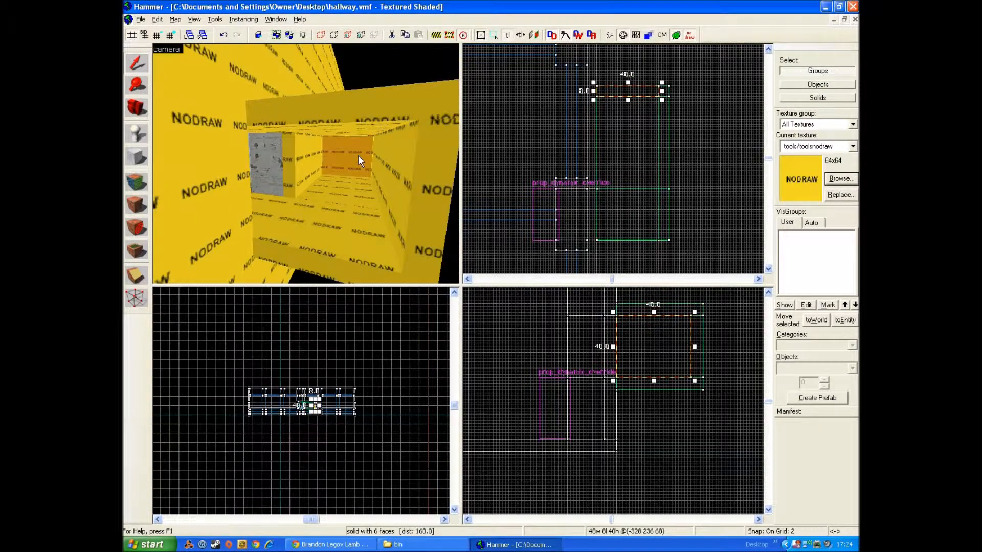
drag(631, 91, 631, 245)
scroll(668, 246, up, 8)
mouse_move(632, 248)
mouse_down()
mouse_move(605, 252)
mouse_move(621, 262)
mouse_up()
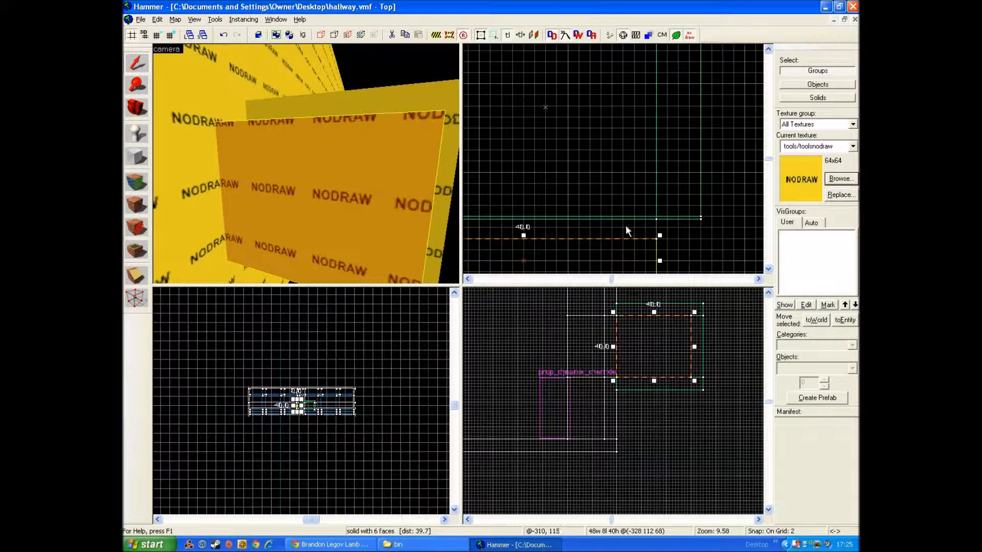
Pull in the near edge of the 56 by 40 floor block so it lines up with the ceiling's edge
key(s)
key(Left)
key(s)
key(Up)
click(351, 136)
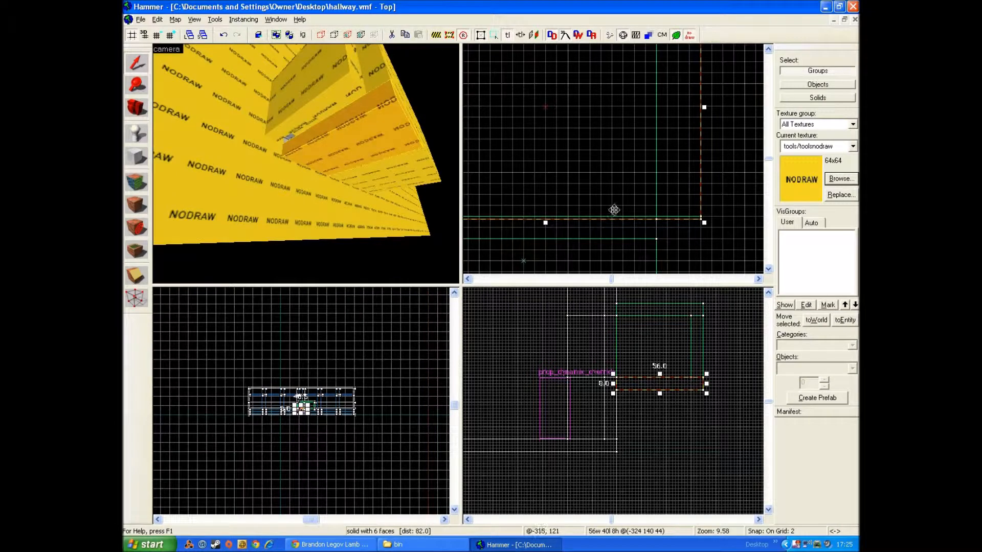
drag(703, 222, 702, 216)
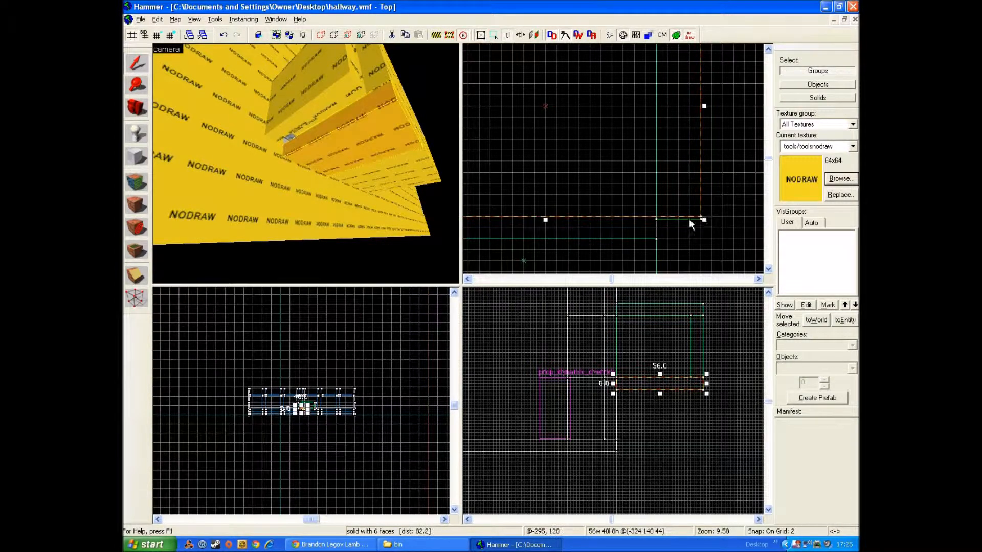
Shorten the near end of the shaft's long side wall so it lines up with the floor block's edge
key(Left)
key(Down)
key(Down)
key(Up)
key(Left)
key(Left)
key(Right)
key(Right)
scroll(694, 156, down, 1)
key(Right)
scroll(605, 142, down, 2)
click(375, 76)
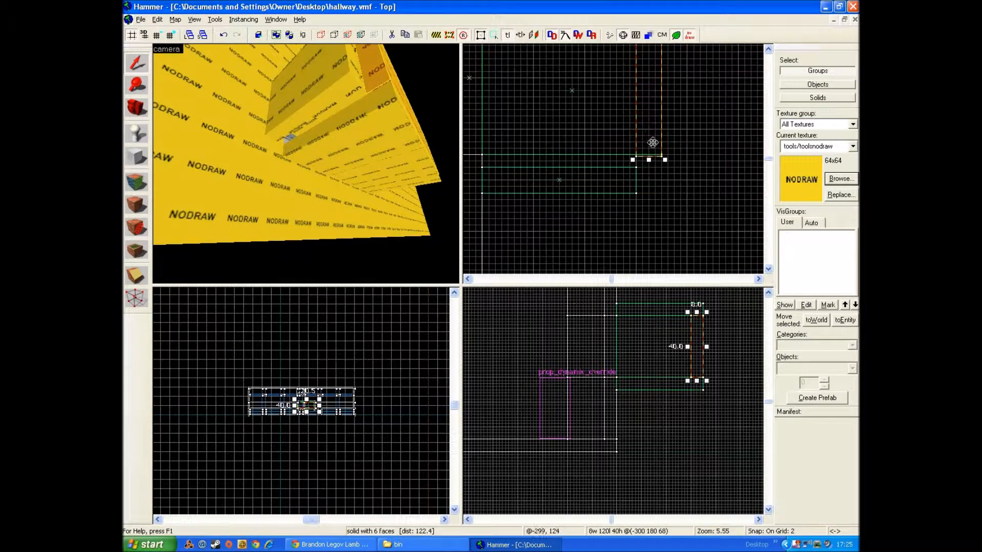
scroll(647, 156, up, 1)
click(648, 156)
click(376, 76)
click(643, 154)
click(377, 76)
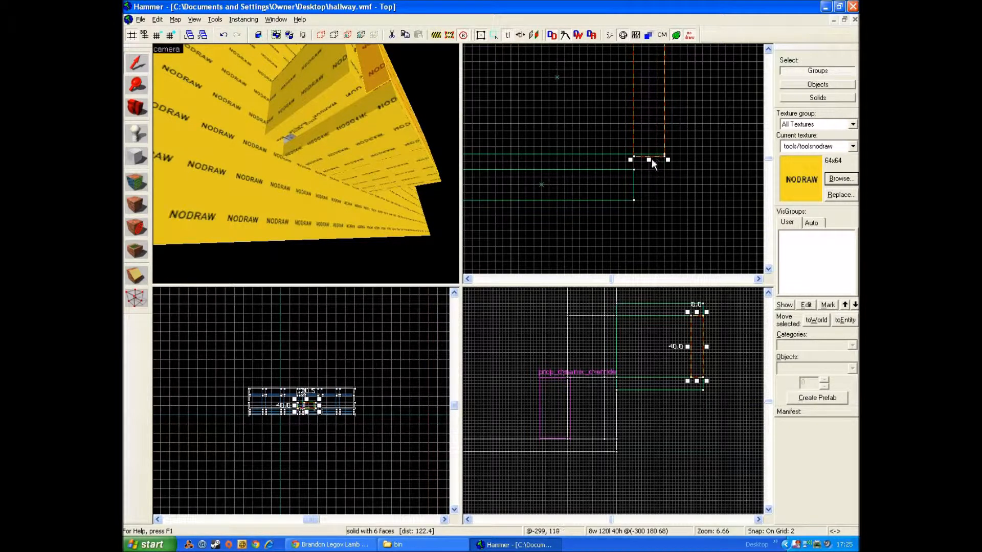
drag(649, 159, 649, 154)
click(705, 172)
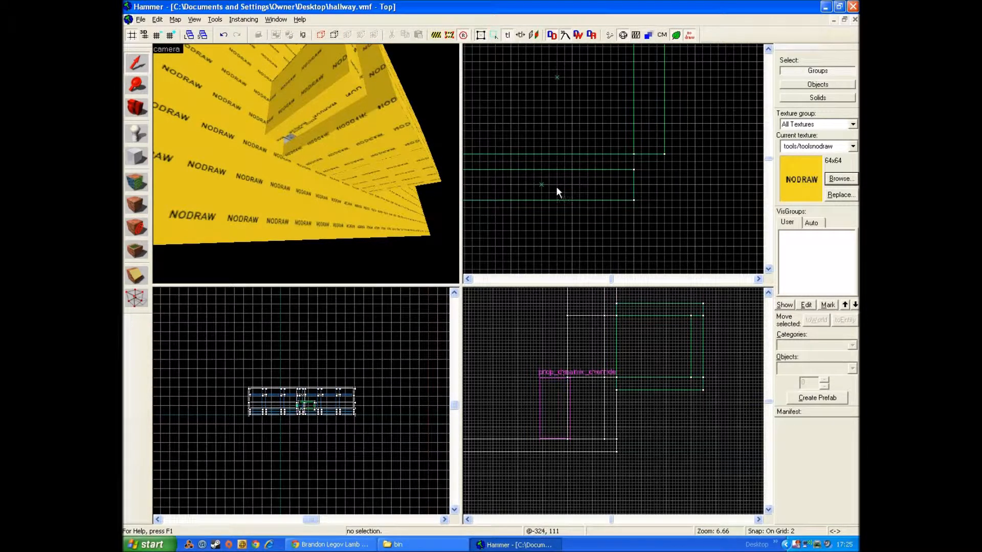
Move the copied end wall flush against the shaft's near end and enlarge it to 56 by 8 by 56
drag(540, 184, 542, 166)
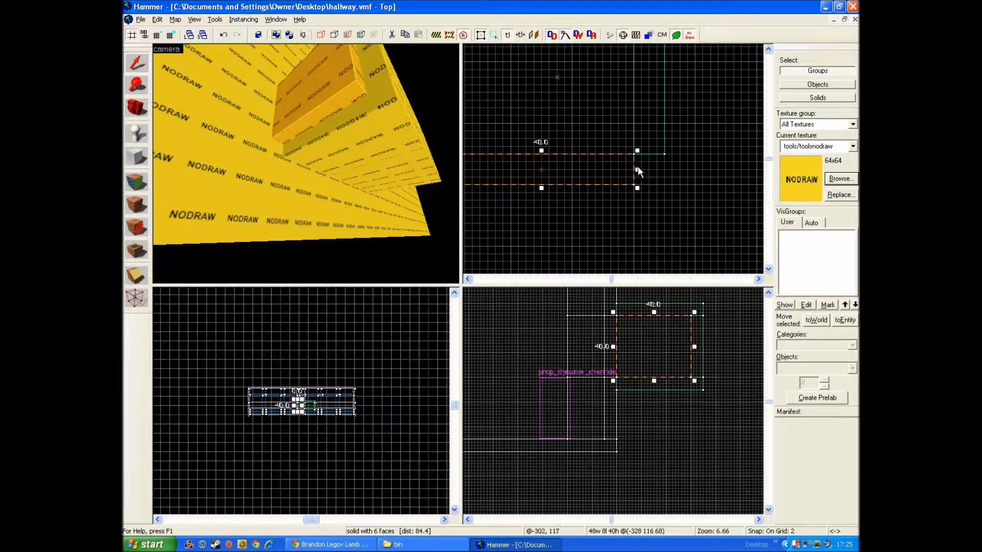
drag(638, 168, 668, 169)
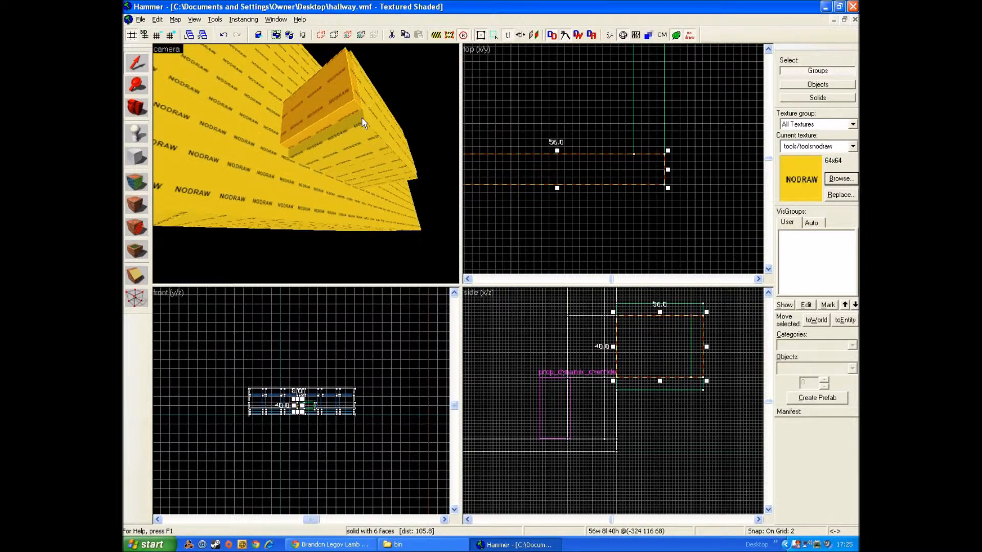
key(d)
scroll(660, 381, up, 1)
drag(660, 381, 662, 394)
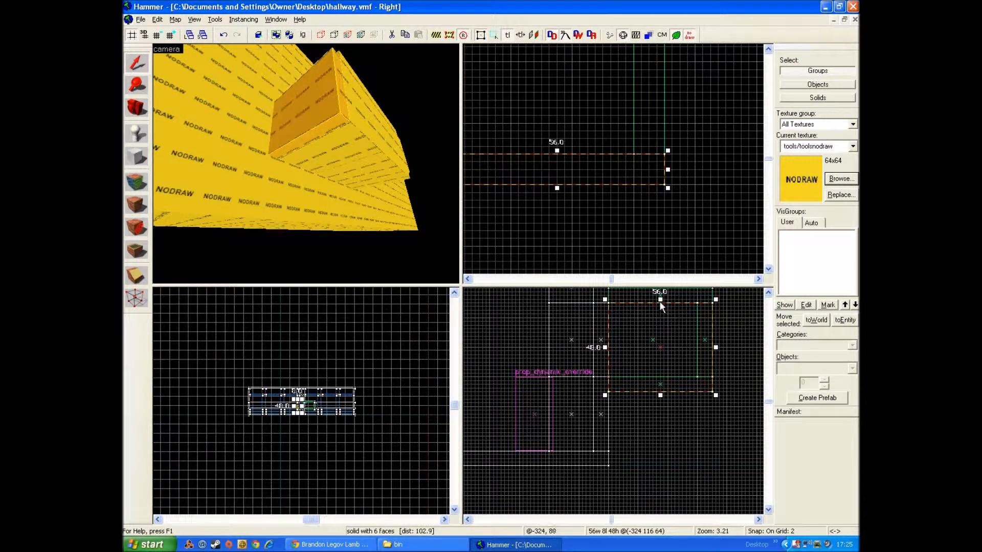
mouse_move(660, 302)
mouse_down()
mouse_move(654, 286)
mouse_move(644, 376)
mouse_up()
Examine the closed shaft from outside and through the vent opening in the hallway wall
key(d)
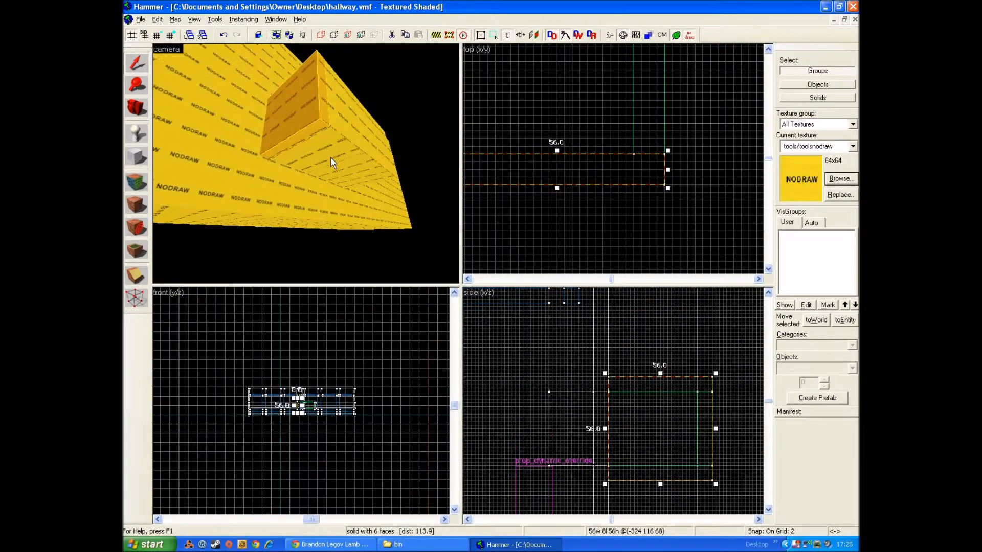
key(d)
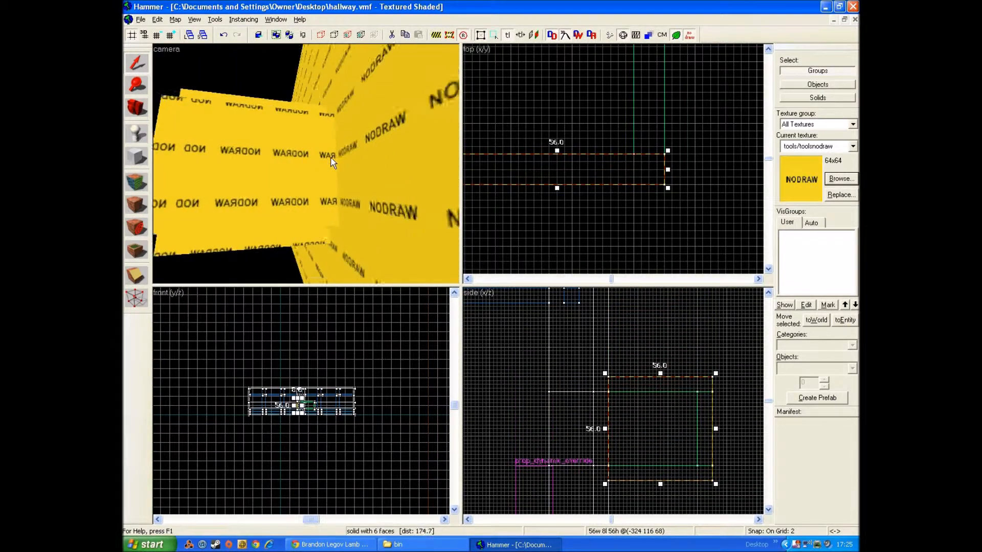
key(d)
key(w)
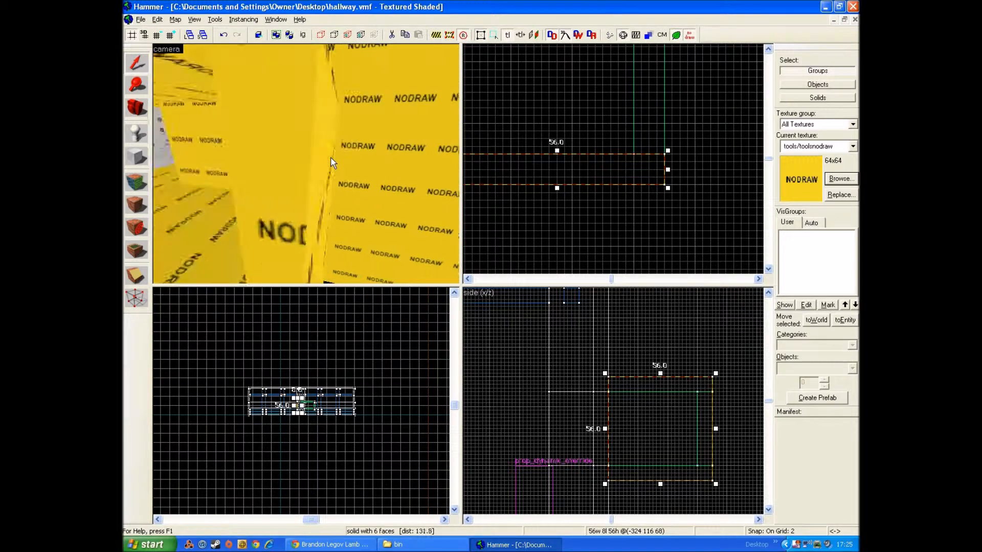
key(d)
key(s)
key(w)
key(s)
key(w)
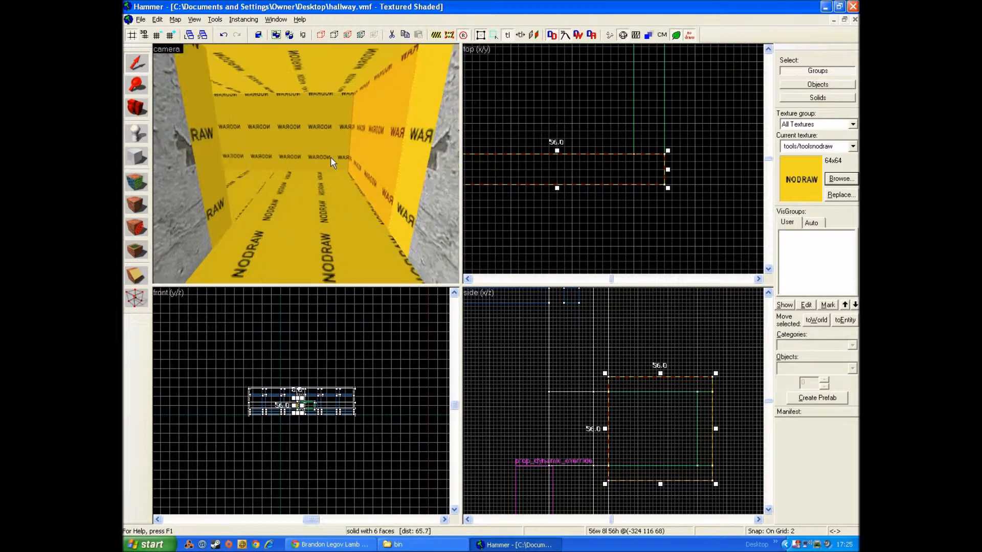
key(s)
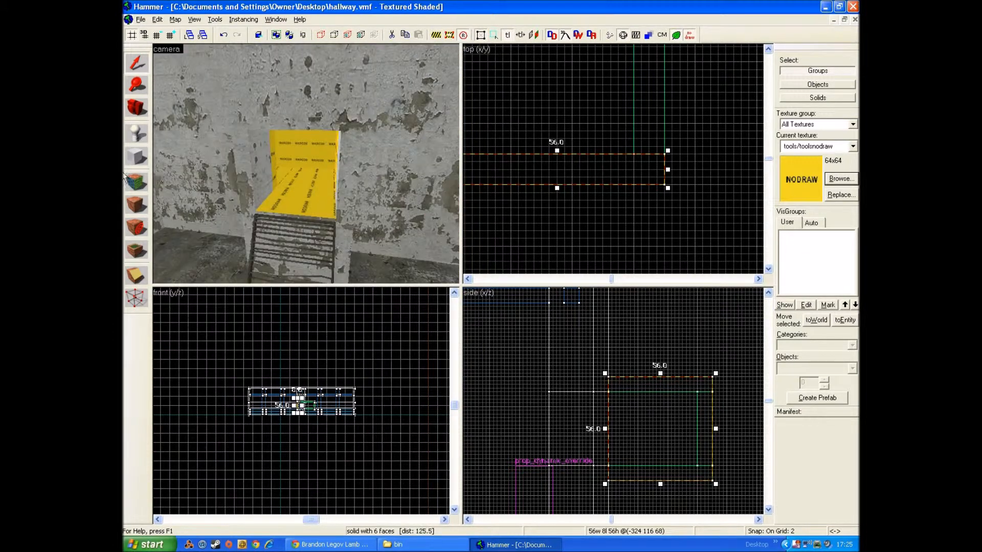
Start face texture editing, filter the textures for "duct" and choose props/metalduct003a
click(132, 184)
click(561, 312)
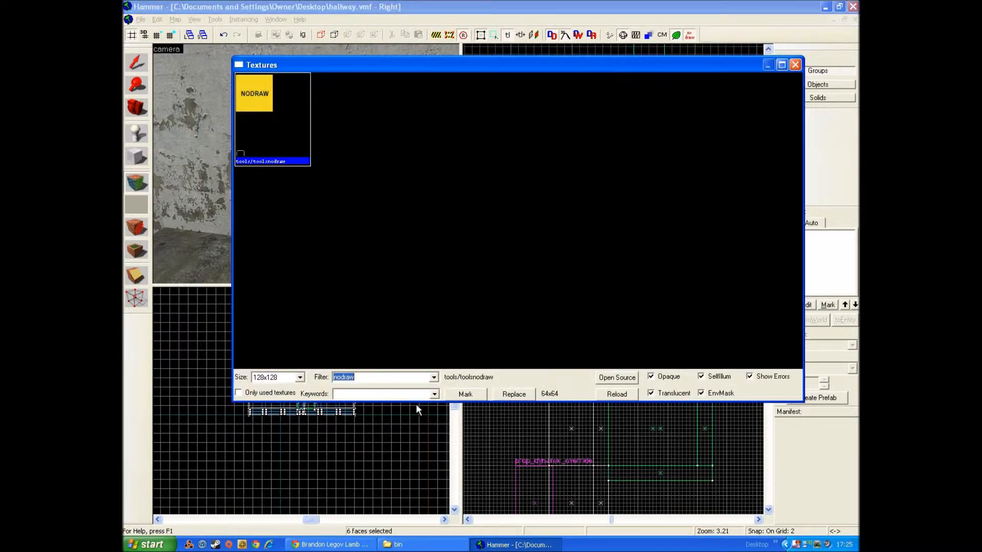
text(duc)
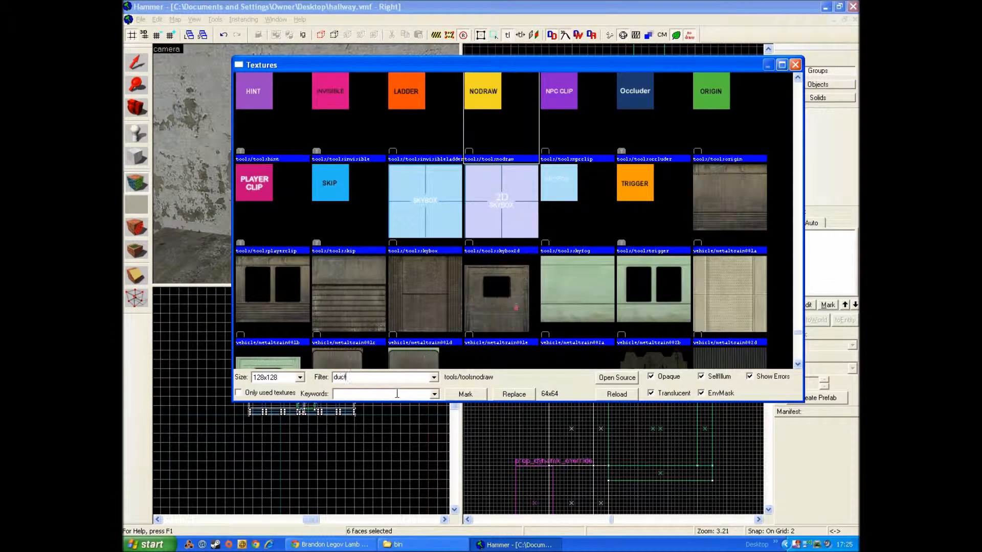
text(t)
double_click(352, 91)
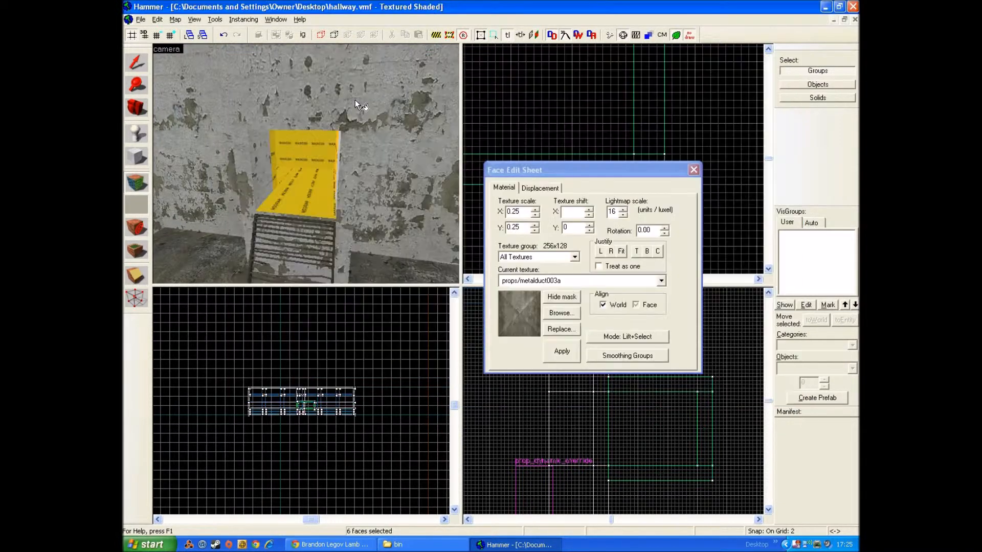
Apply the metal duct texture to all inner faces of the vent opening and shaft, and finish texture editing
right_click(296, 200)
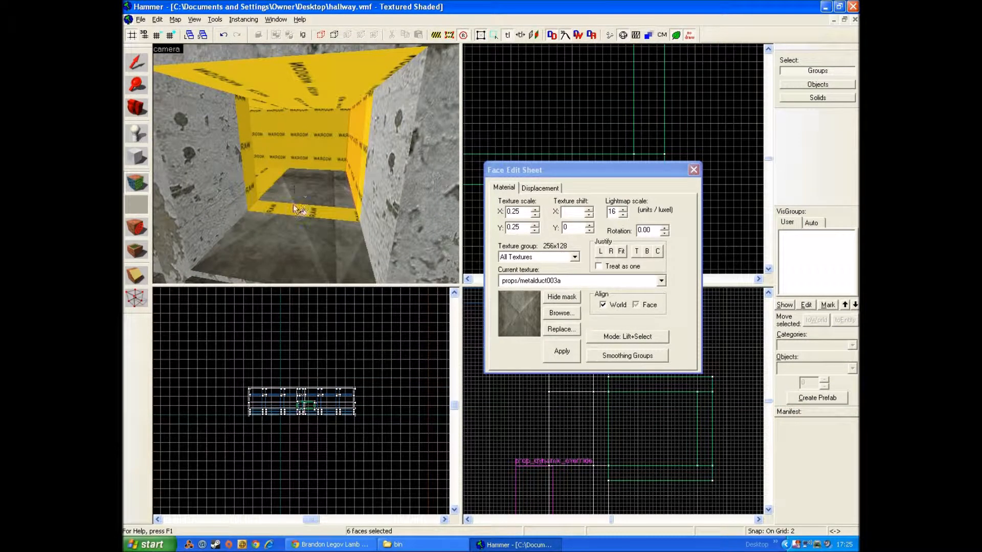
right_click(310, 138)
right_click(311, 88)
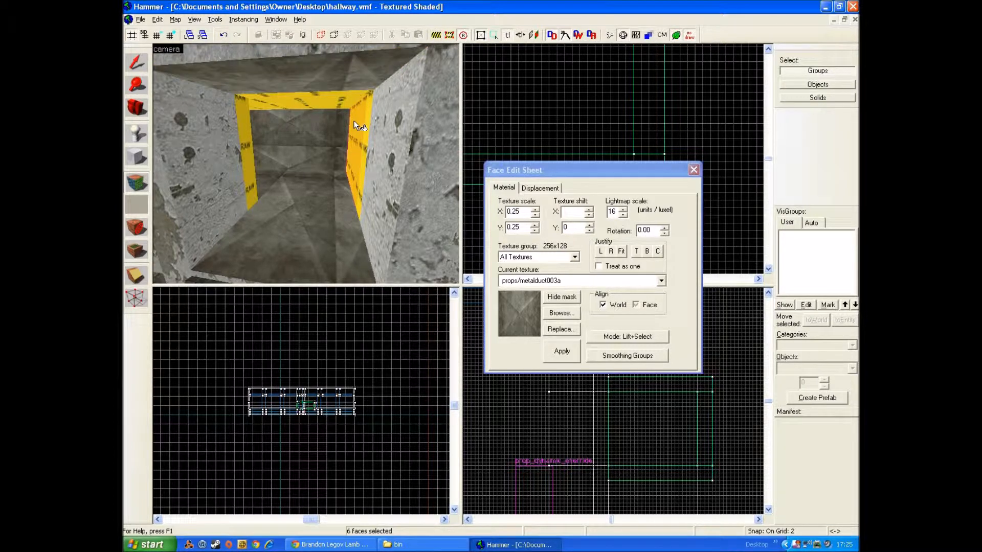
right_click(354, 123)
key(a)
right_click(410, 146)
right_click(400, 132)
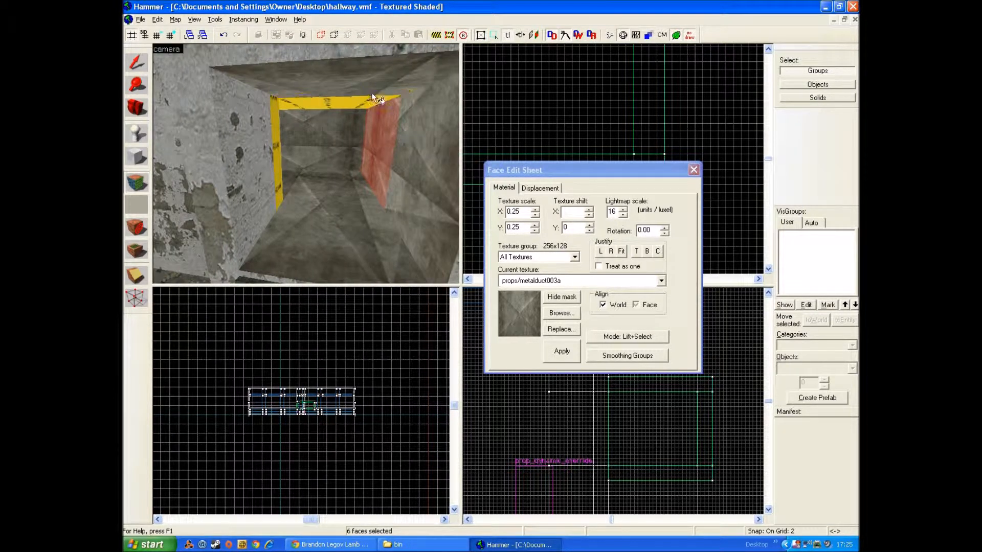
right_click(307, 101)
right_click(272, 122)
right_click(271, 118)
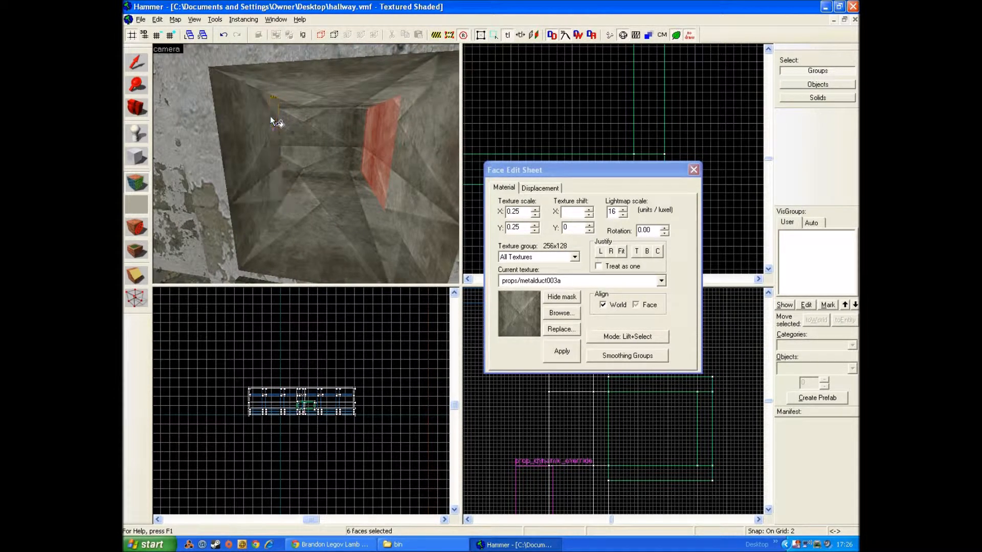
key(w)
key(Left)
key(w)
key(w)
right_click(270, 115)
right_click(244, 136)
key(Left)
key(Down)
key(Right)
key(Up)
key(s)
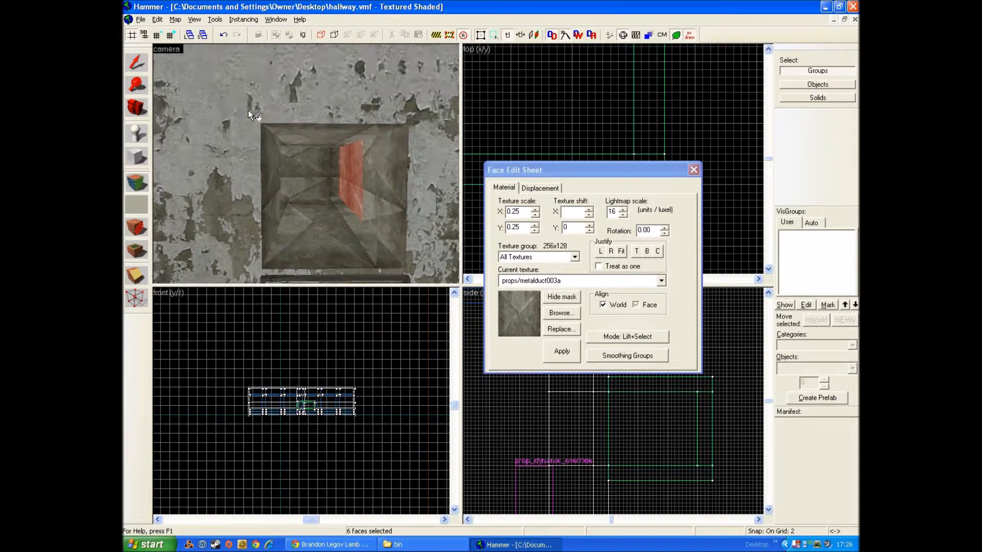
click(139, 65)
Examine the hallway from several angles, including the textured vent opening, the fallen grate and the ceiling beams
key(s)
key(d)
key(Left)
key(Down)
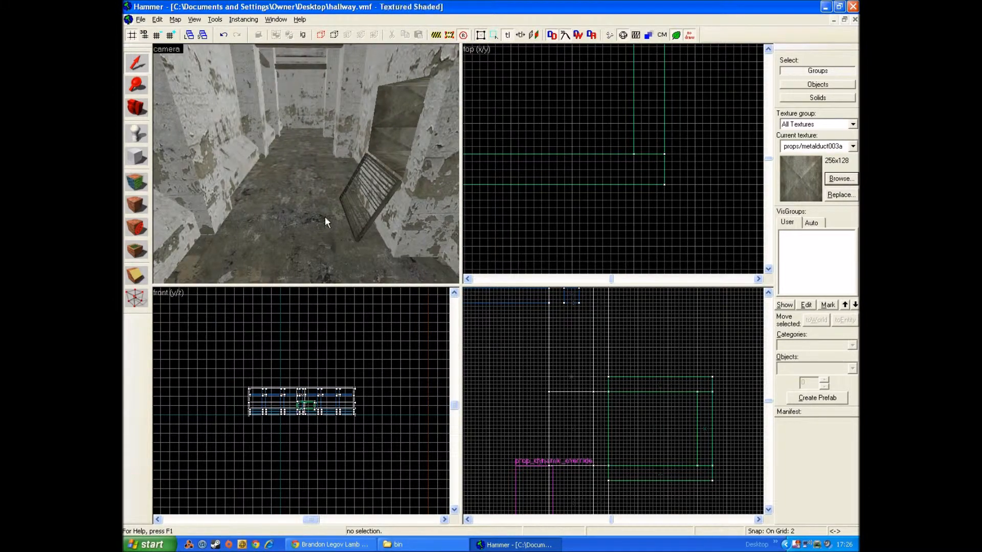
key(Up)
key(w)
key(Right)
key(Right)
key(Down)
key(Up)
key(w)
key(Left)
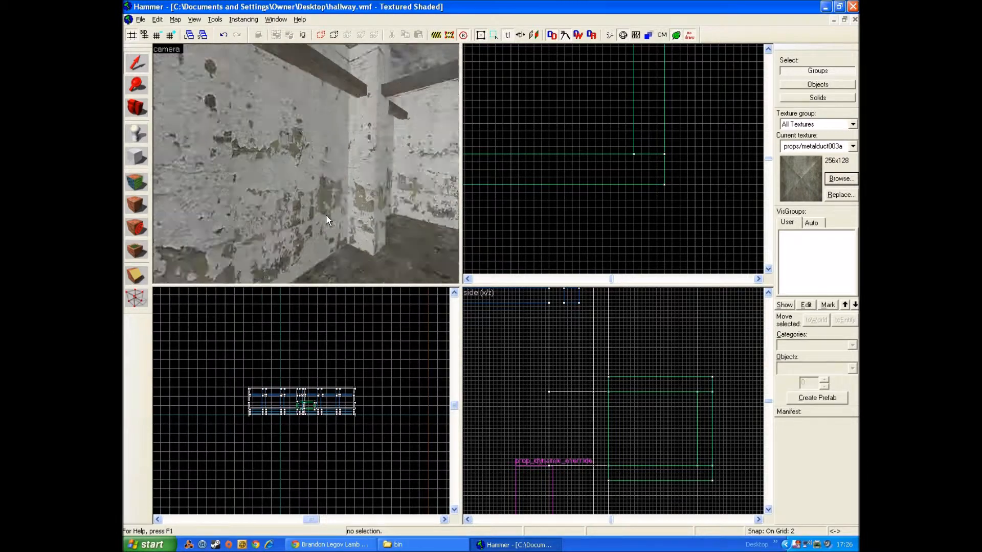
key(w)
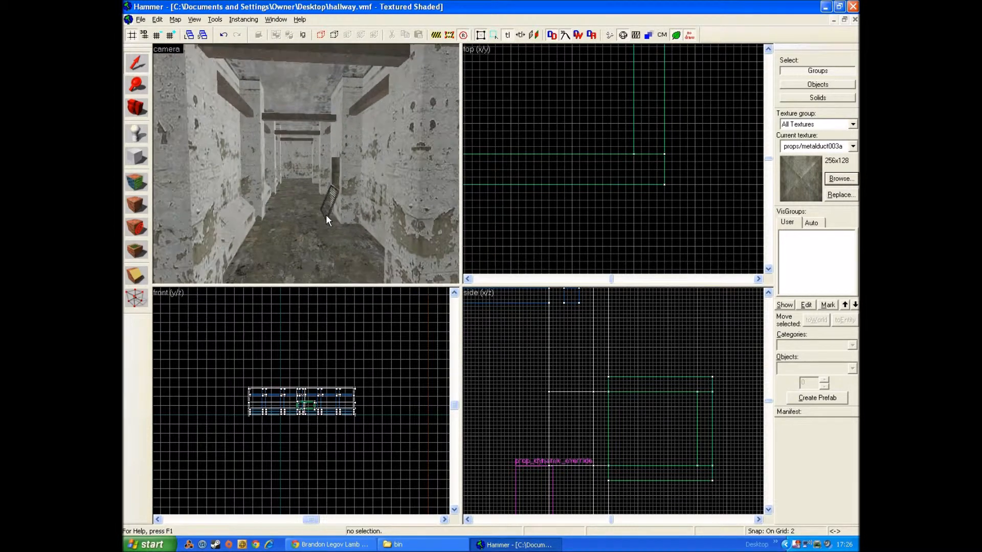
key(Up)
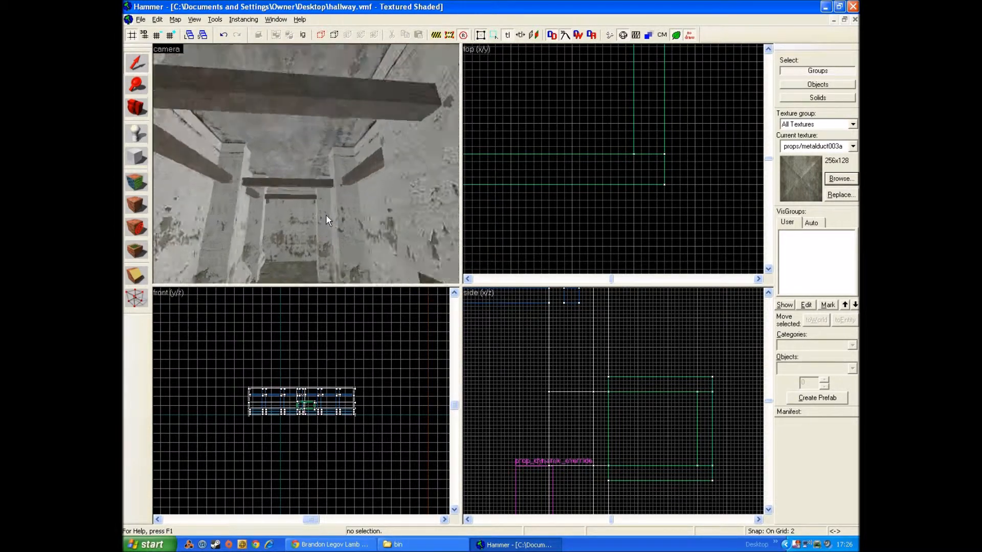
key(Right)
key(Down)
key(Down)
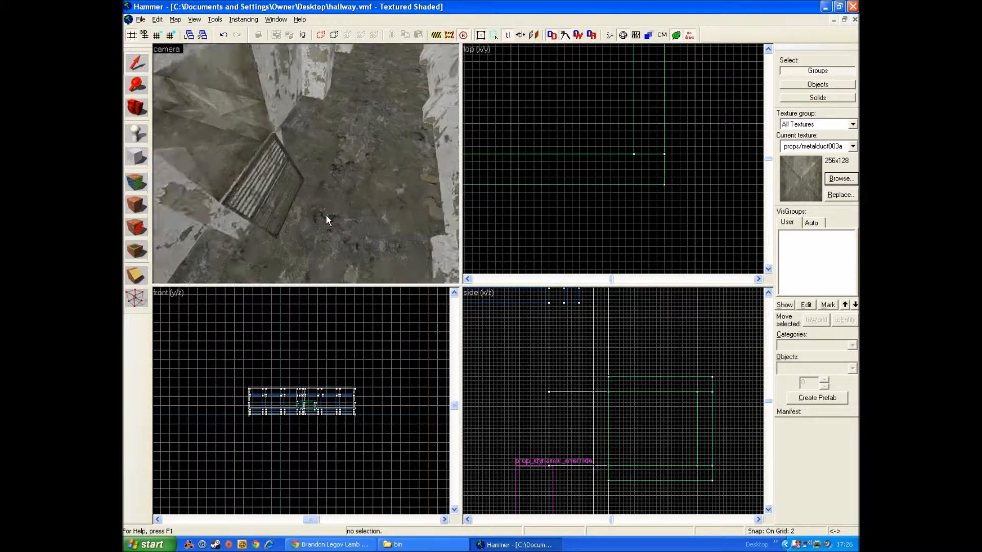
key(Left)
key(Up)
key(d)
key(Up)
key(Left)
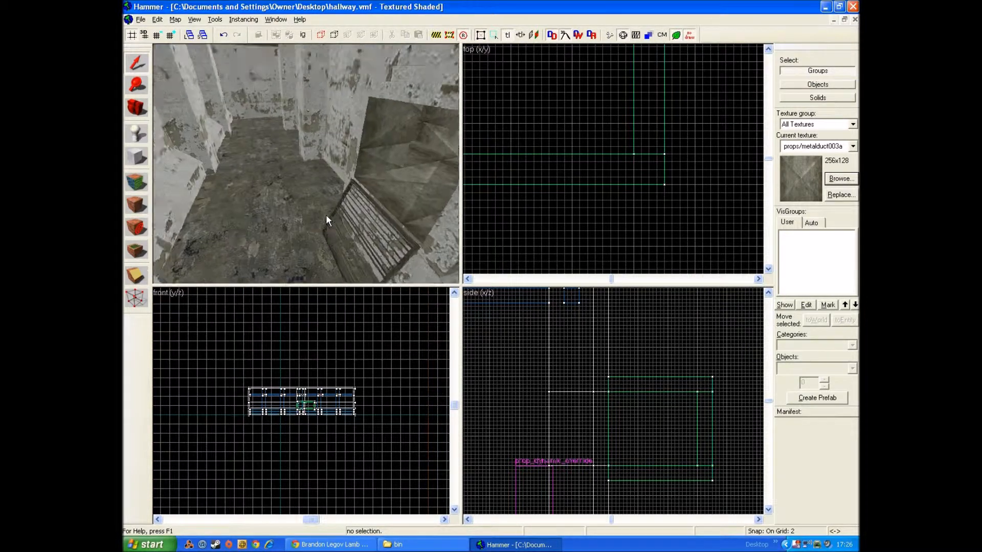
key(w)
key(Right)
key(a)
key(Right)
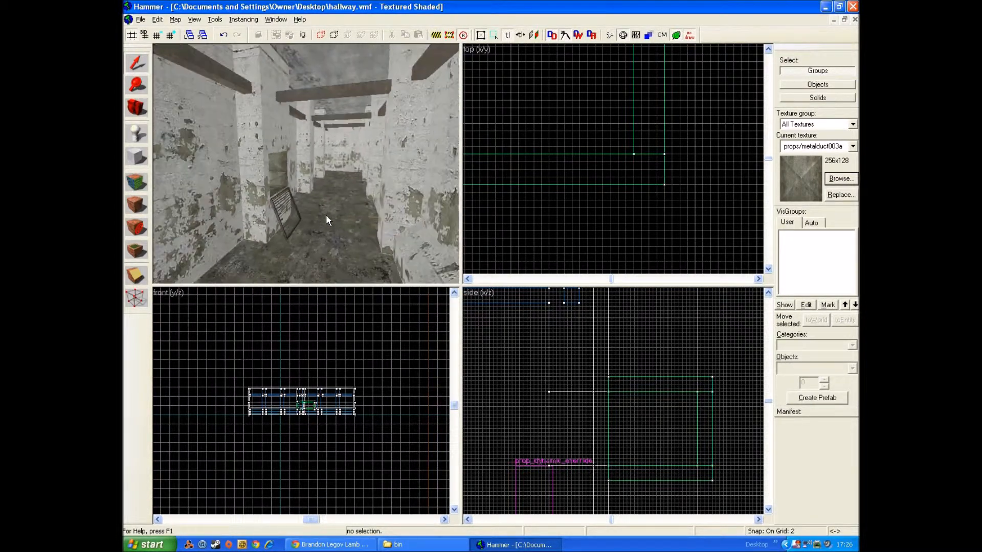